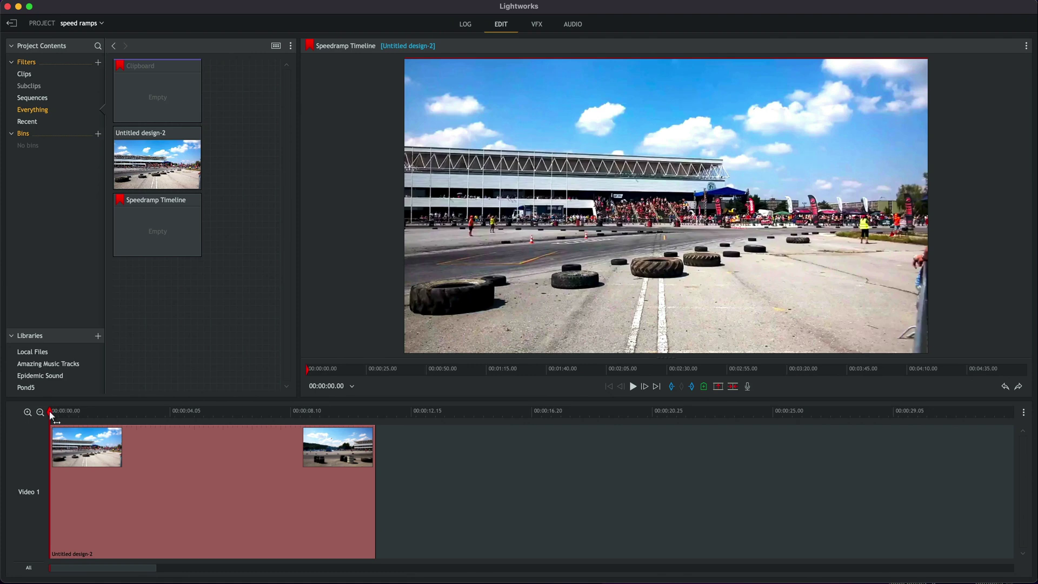
Cut the drift clip at about 00:00:04.26, then move the playhead ahead to 00:00:05.03.
{"action": "left_click_drag", "start_coordinate": [55, 411], "coordinate": [187, 401]}
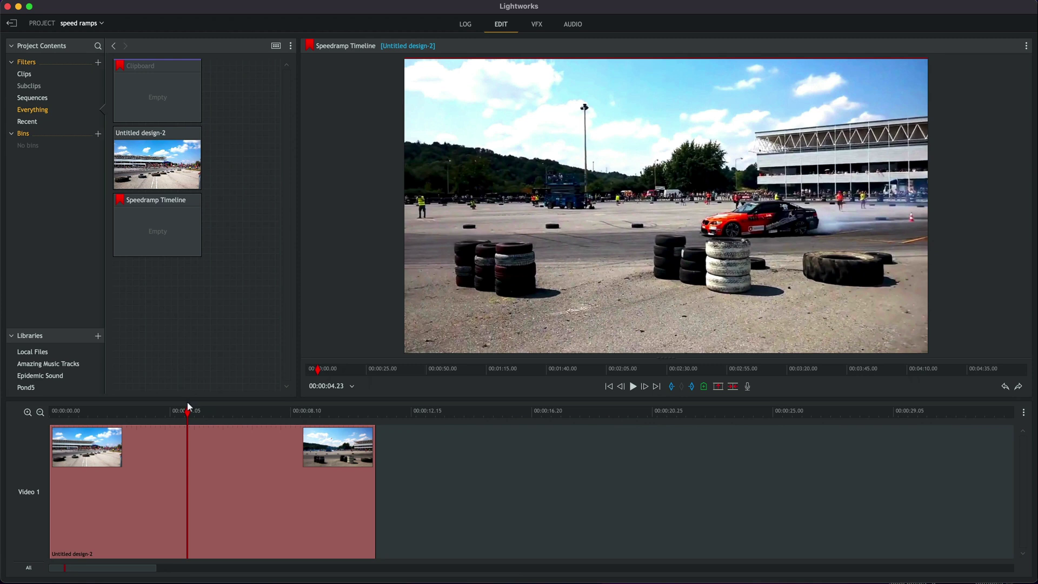
{"action": "mouse_move", "coordinate": [188, 413]}
{"action": "left_mouse_down"}
{"action": "mouse_move", "coordinate": [162, 414]}
{"action": "mouse_move", "coordinate": [205, 415]}
{"action": "left_mouse_up"}
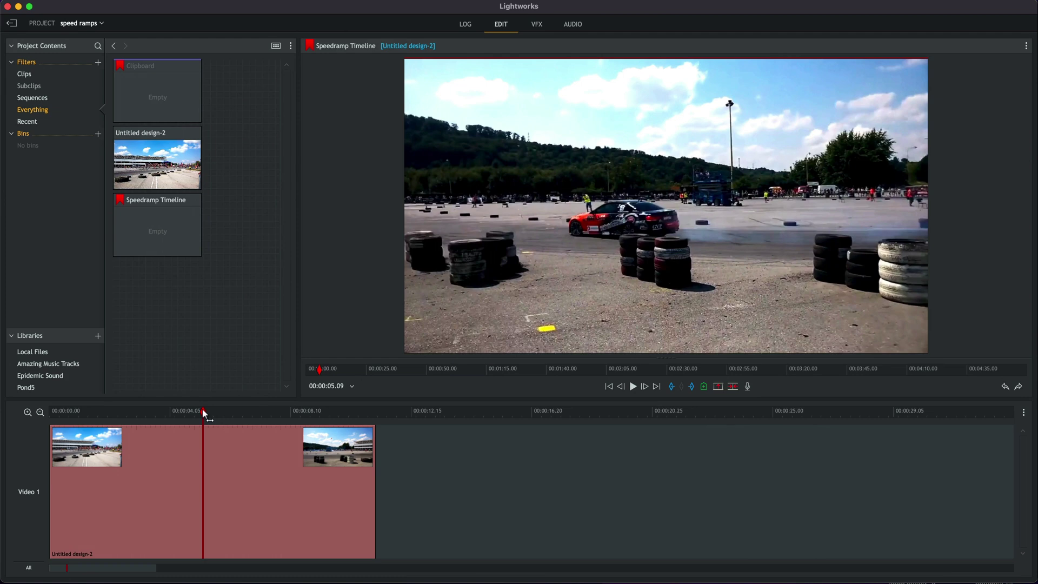
{"action": "left_click_drag", "start_coordinate": [204, 413], "coordinate": [193, 413]}
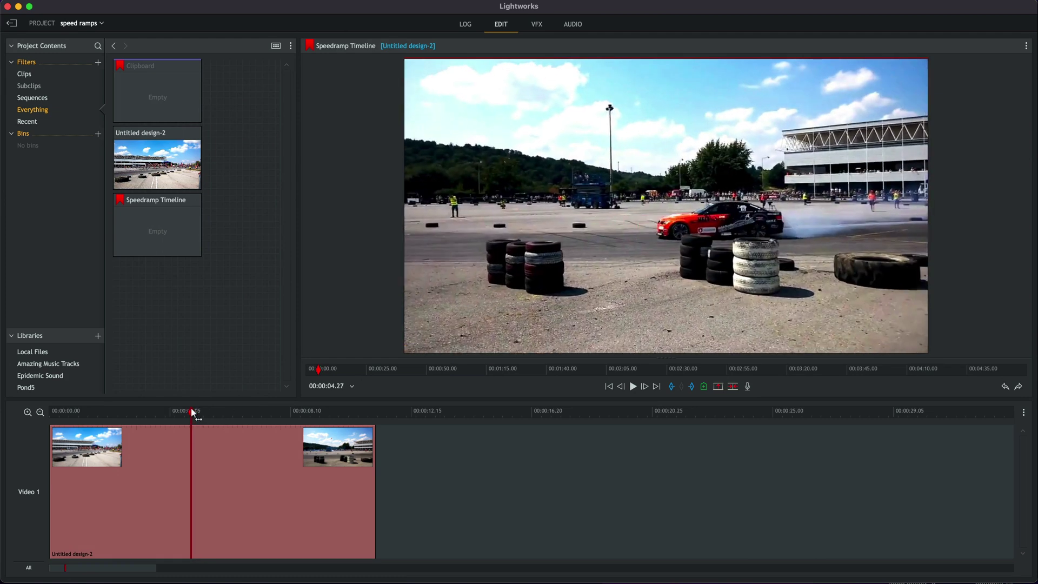
{"action": "mouse_move", "coordinate": [193, 413]}
{"action": "left_mouse_down"}
{"action": "mouse_move", "coordinate": [106, 427]}
{"action": "mouse_move", "coordinate": [222, 422]}
{"action": "mouse_move", "coordinate": [179, 419]}
{"action": "mouse_move", "coordinate": [202, 419]}
{"action": "mouse_move", "coordinate": [192, 418]}
{"action": "left_mouse_up"}
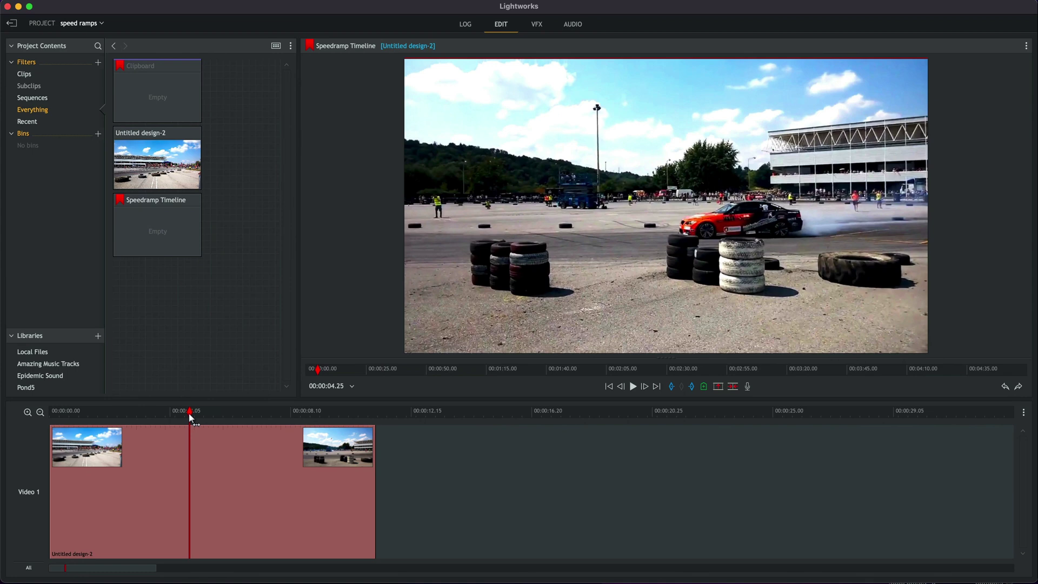
{"action": "mouse_move", "coordinate": [191, 418]}
{"action": "left_mouse_down"}
{"action": "mouse_move", "coordinate": [176, 419]}
{"action": "mouse_move", "coordinate": [202, 418]}
{"action": "mouse_move", "coordinate": [191, 421]}
{"action": "left_mouse_up"}
{"action": "key", "text": "c"}
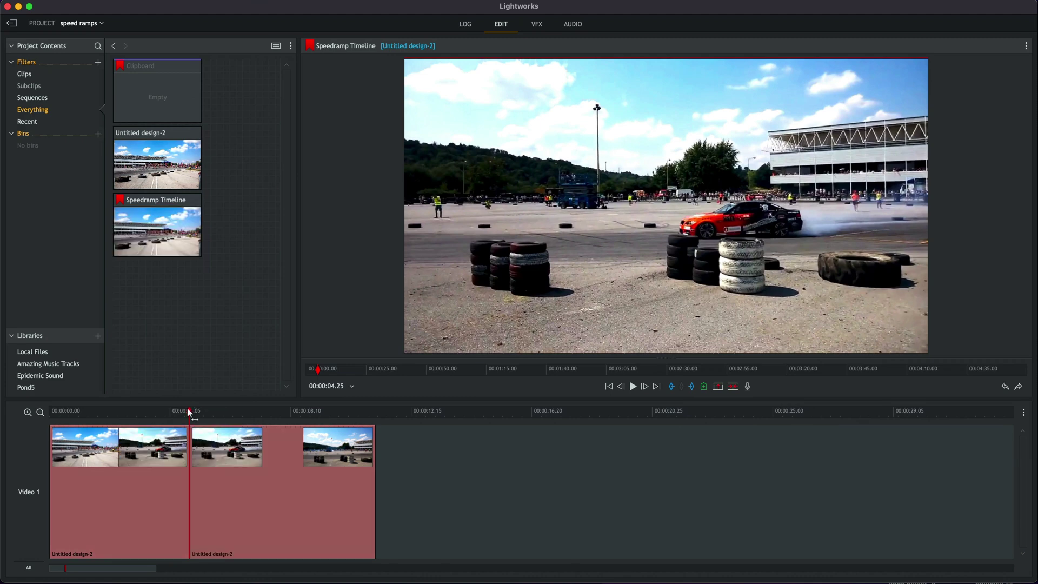
{"action": "left_click_drag", "start_coordinate": [190, 414], "coordinate": [201, 415]}
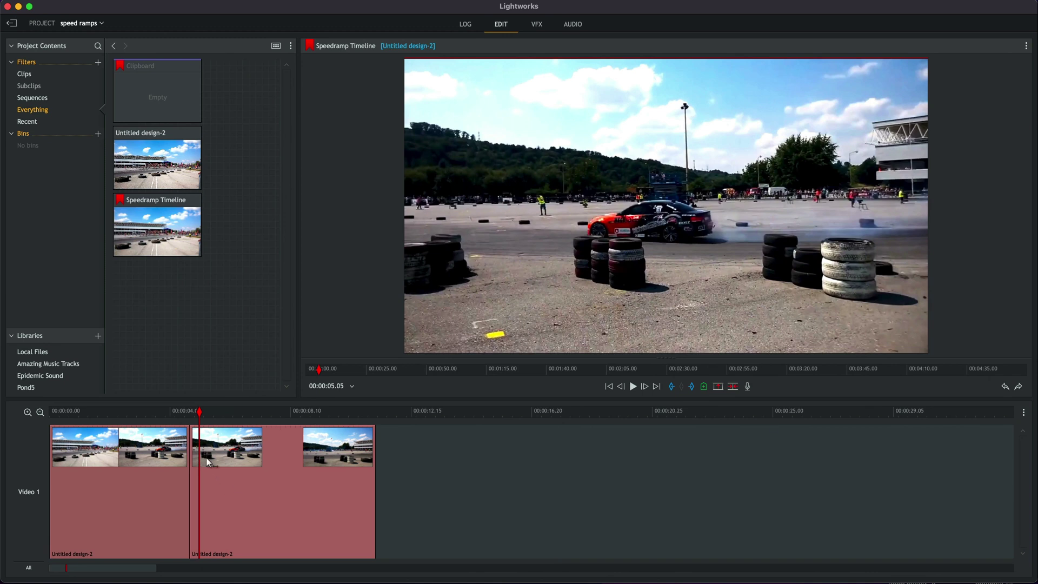
Cut again at 00:00:05.03, set the isolated segment to 25% speed, and replay it from 00:00:04.07.
{"action": "key", "text": "c"}
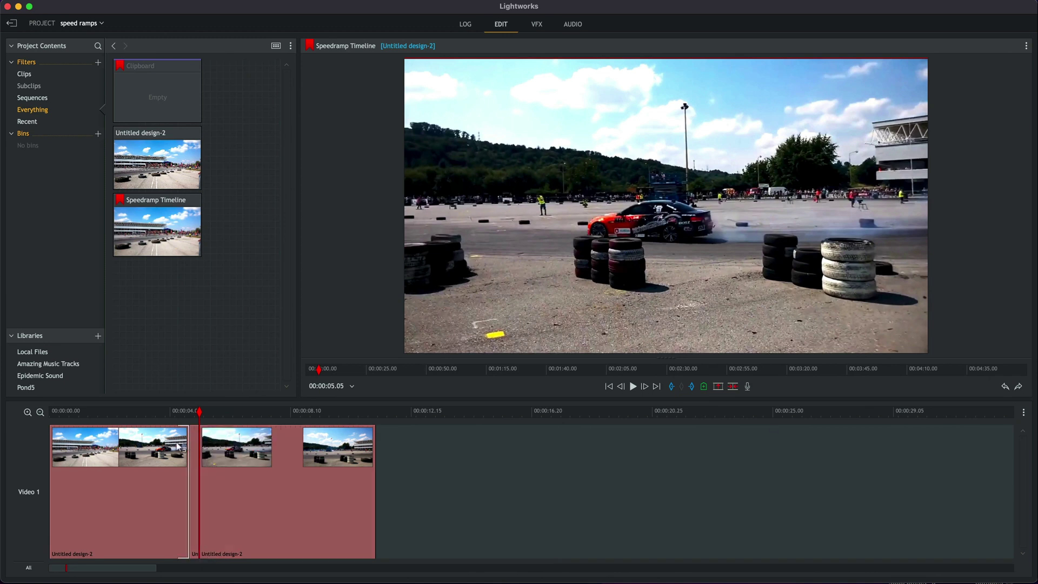
{"action": "left_click", "coordinate": [29, 413]}
{"action": "right_click", "coordinate": [486, 457]}
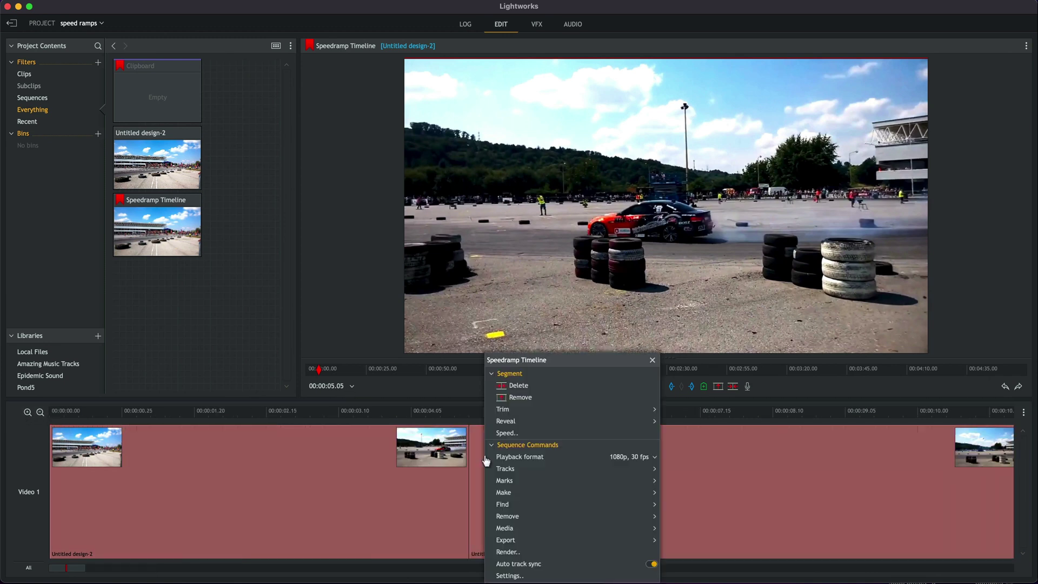
{"action": "left_click", "coordinate": [517, 434]}
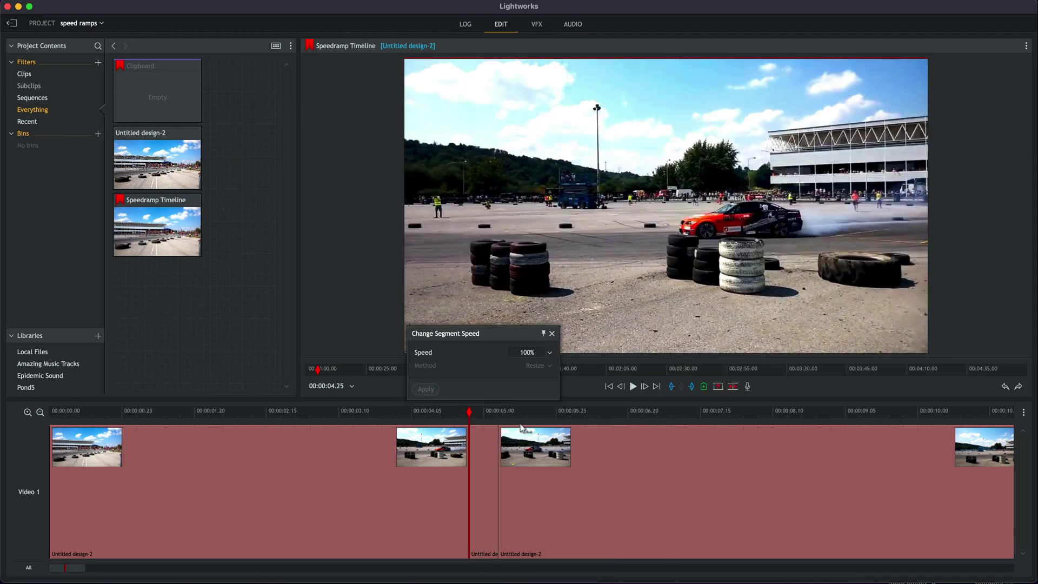
{"action": "left_click", "coordinate": [536, 352]}
{"action": "type", "text": "25"}
{"action": "key", "text": "Return"}
{"action": "left_click", "coordinate": [482, 447]}
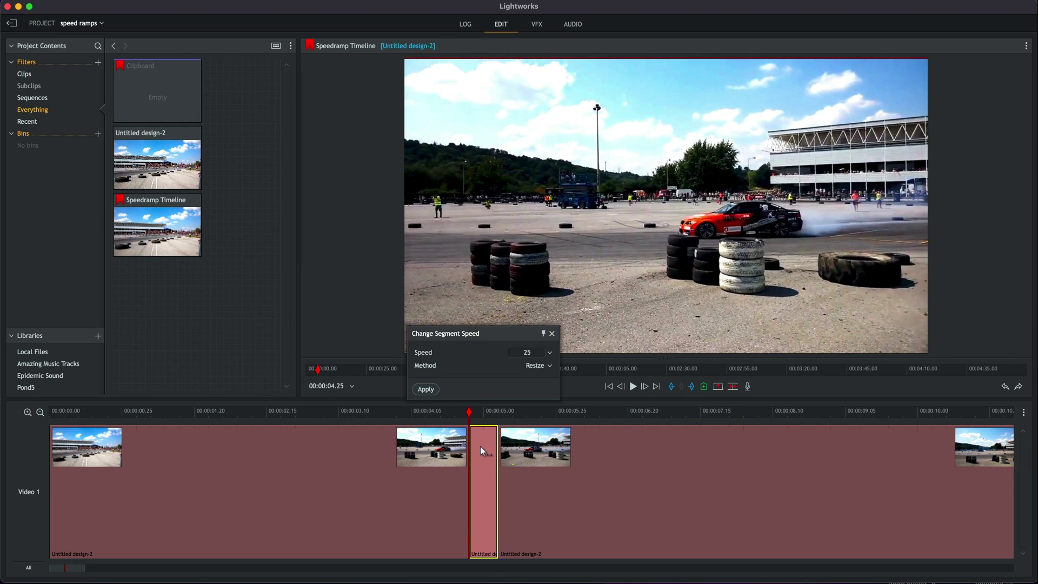
{"action": "left_click", "coordinate": [426, 390]}
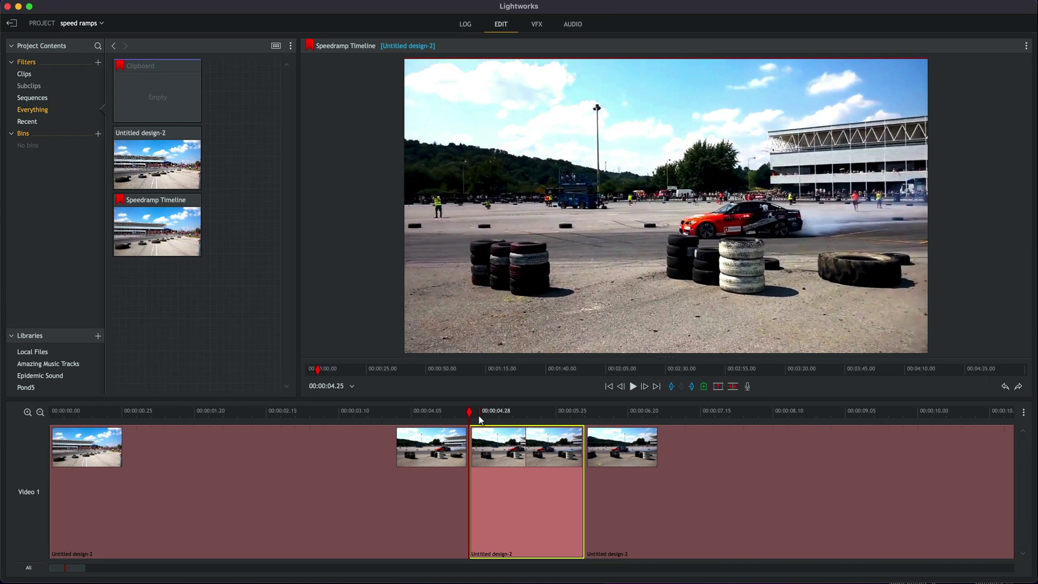
{"action": "left_click_drag", "start_coordinate": [470, 414], "coordinate": [325, 414]}
{"action": "key", "text": "space"}
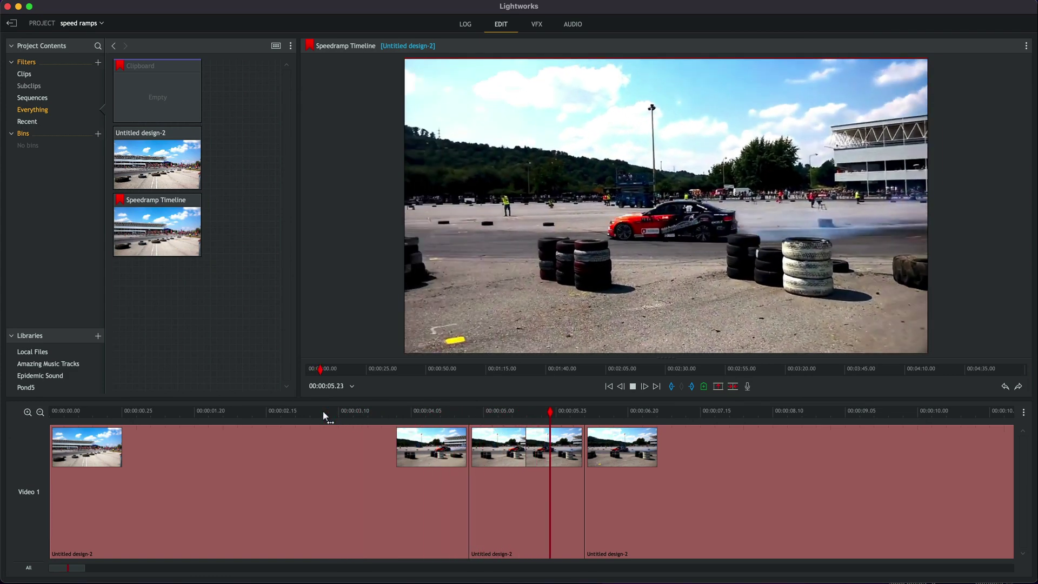
{"action": "left_click", "coordinate": [348, 413]}
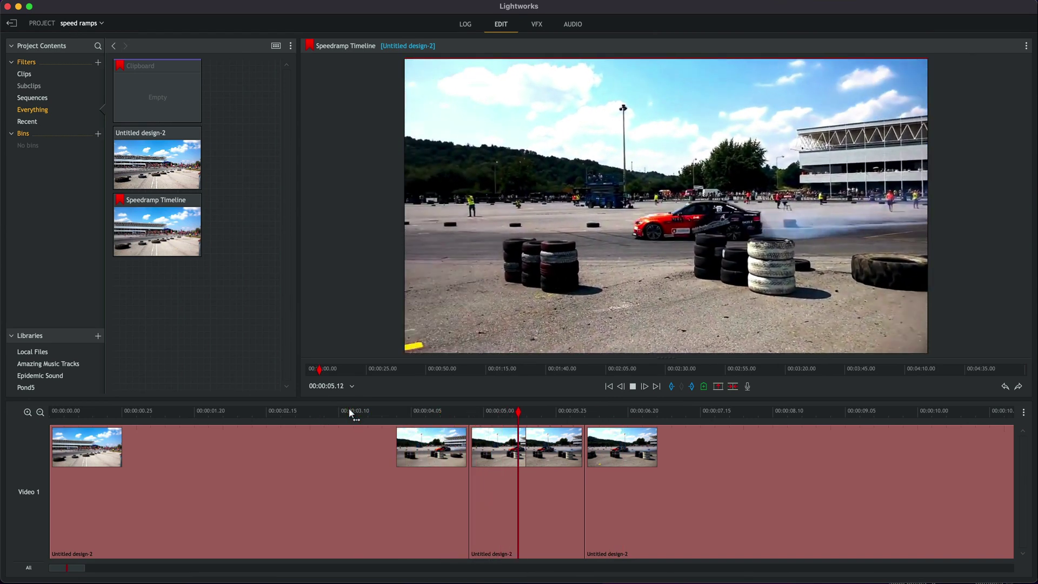
{"action": "left_click_drag", "start_coordinate": [348, 414], "coordinate": [187, 421]}
{"action": "key", "text": "space"}
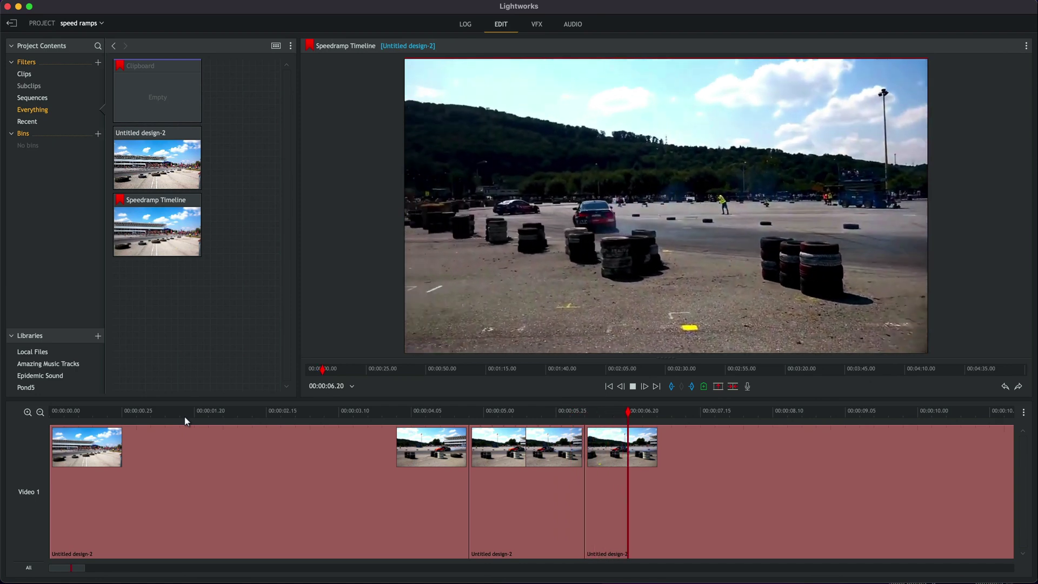
{"action": "key", "text": "space"}
{"action": "left_click_drag", "start_coordinate": [434, 411], "coordinate": [471, 418]}
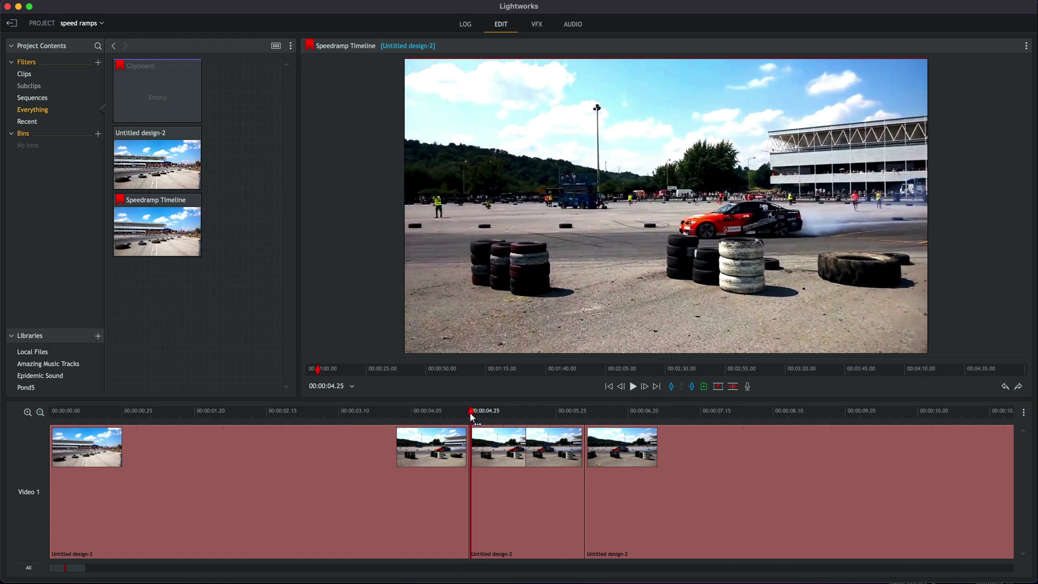
Set the piece just before the 25% segment, near 00:00:04.20, to 50% speed.
{"action": "left_click", "coordinate": [467, 416]}
{"action": "mouse_move", "coordinate": [467, 417]}
{"action": "left_mouse_down"}
{"action": "mouse_move", "coordinate": [397, 418]}
{"action": "mouse_move", "coordinate": [465, 417]}
{"action": "mouse_move", "coordinate": [452, 418]}
{"action": "left_mouse_up"}
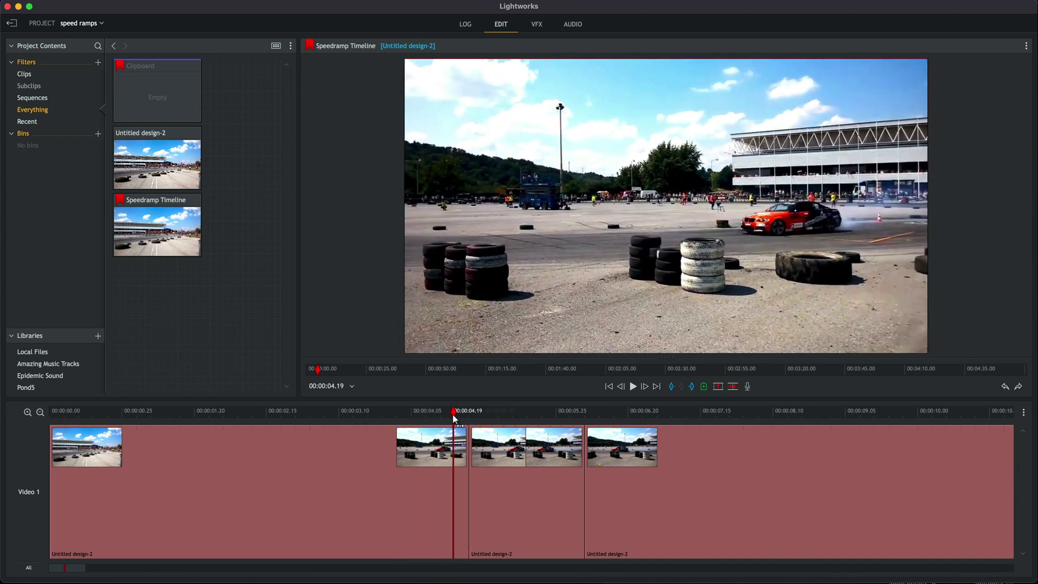
{"action": "left_click", "coordinate": [463, 472]}
{"action": "right_click", "coordinate": [458, 459]}
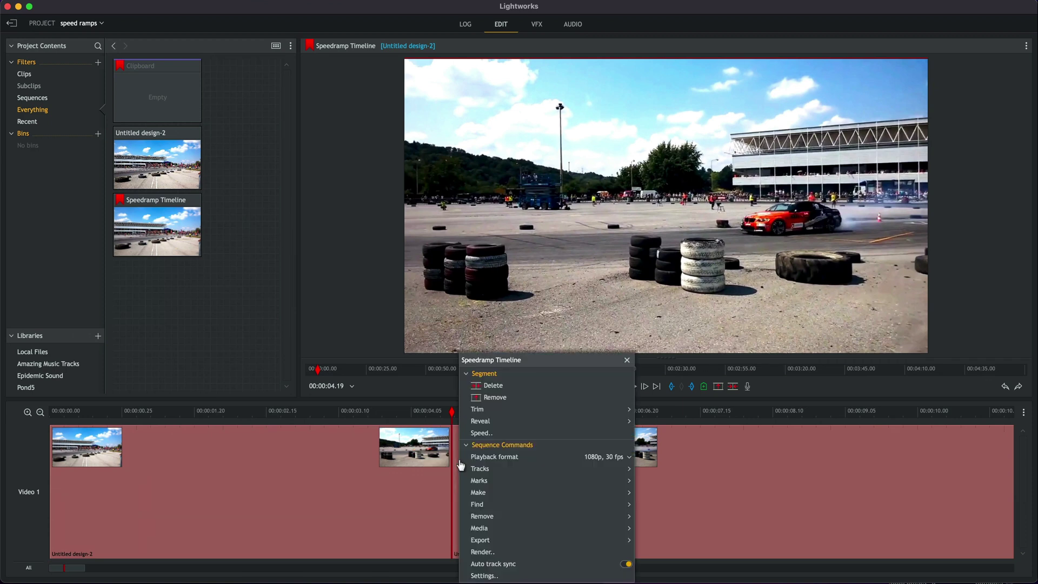
{"action": "left_click", "coordinate": [481, 439]}
{"action": "left_click", "coordinate": [506, 353]}
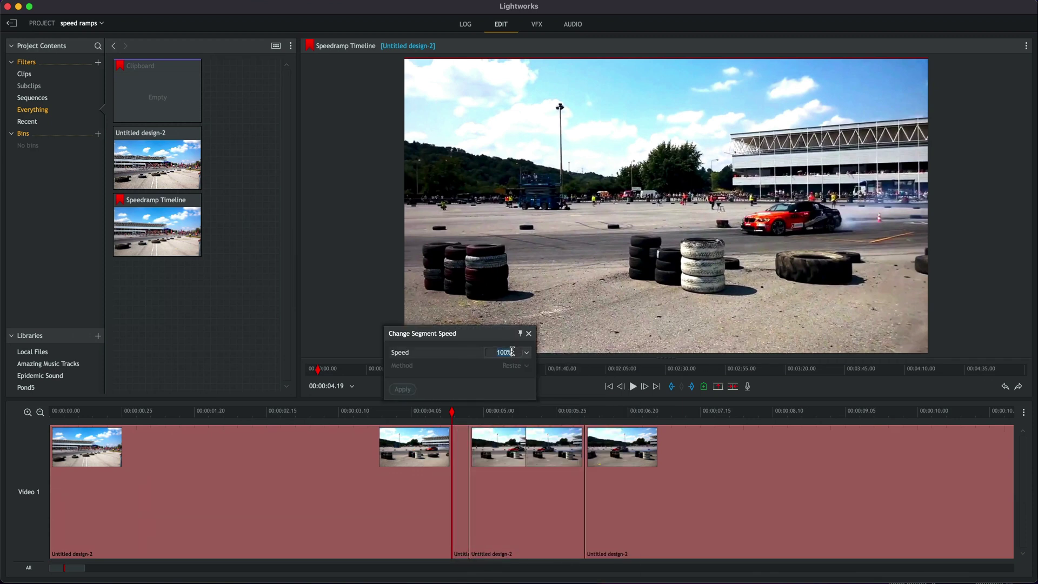
{"action": "type", "text": "50"}
{"action": "left_click", "coordinate": [459, 454]}
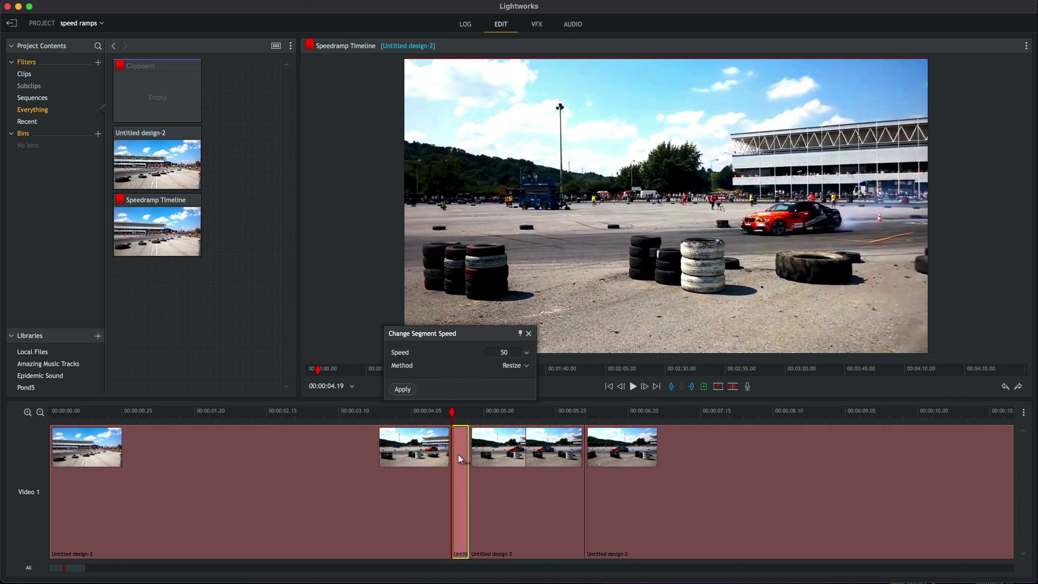
{"action": "left_click", "coordinate": [402, 390]}
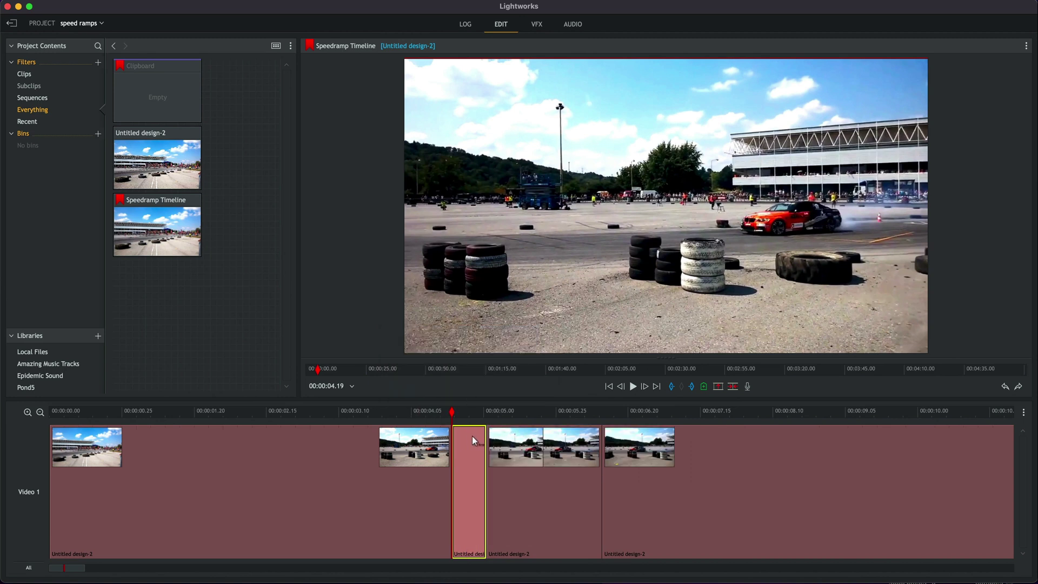
Replay the ramp from about two seconds in to review it.
{"action": "left_click", "coordinate": [462, 417]}
{"action": "left_click", "coordinate": [441, 412]}
{"action": "left_click", "coordinate": [227, 424]}
{"action": "left_click", "coordinate": [219, 425]}
{"action": "key", "text": "space"}
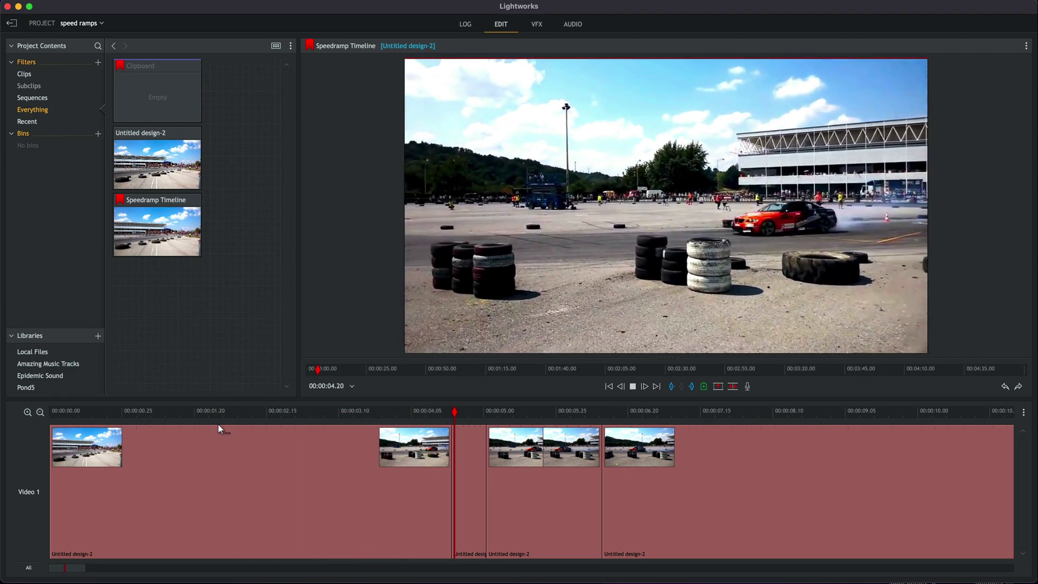
{"action": "key", "text": "space"}
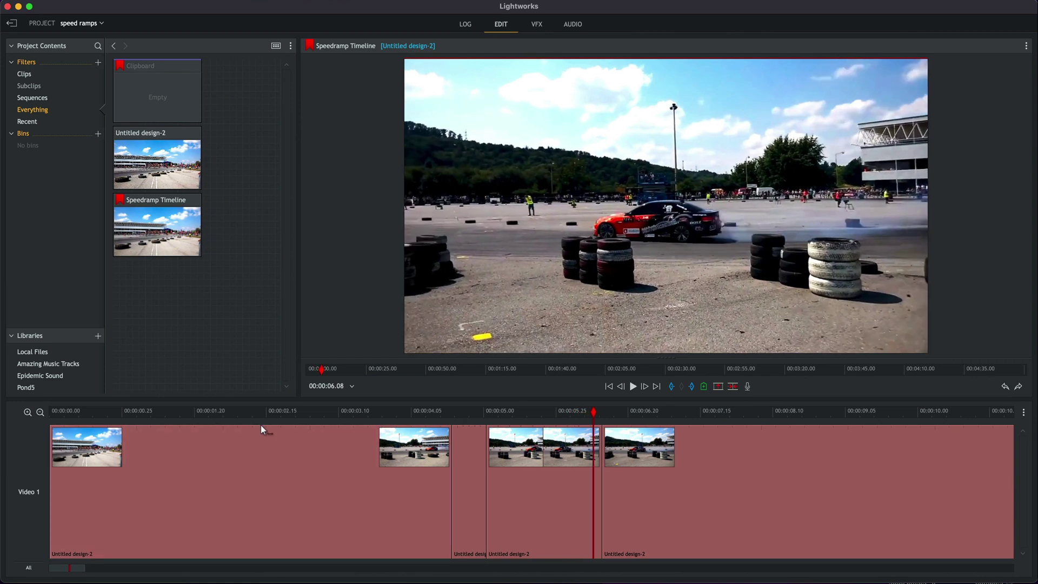
Undo the 50% change and the extra cut, then re-cut at 00:00:04.20.
{"action": "left_click", "coordinate": [470, 427]}
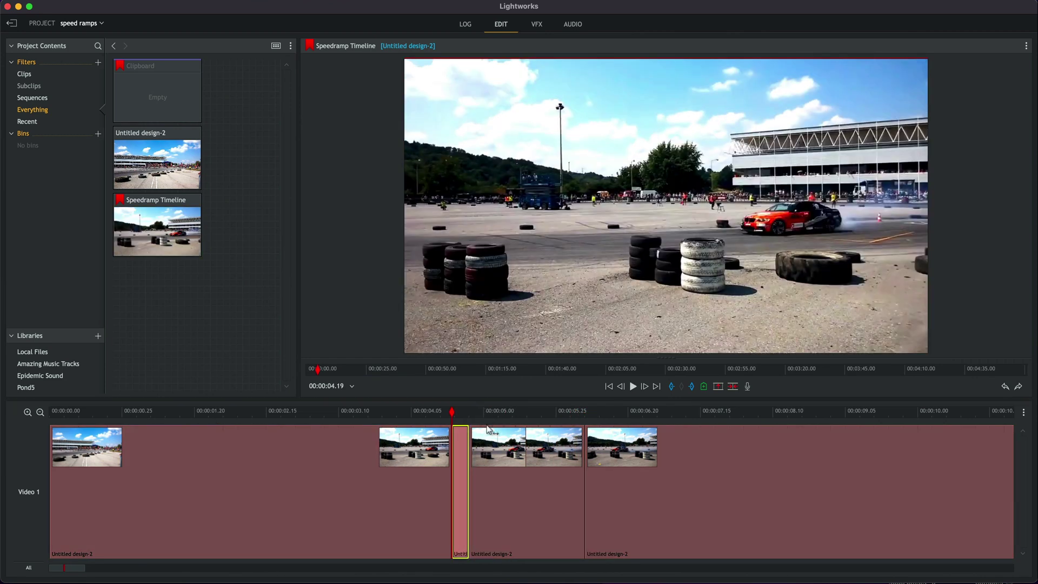
{"action": "key", "text": "Delete"}
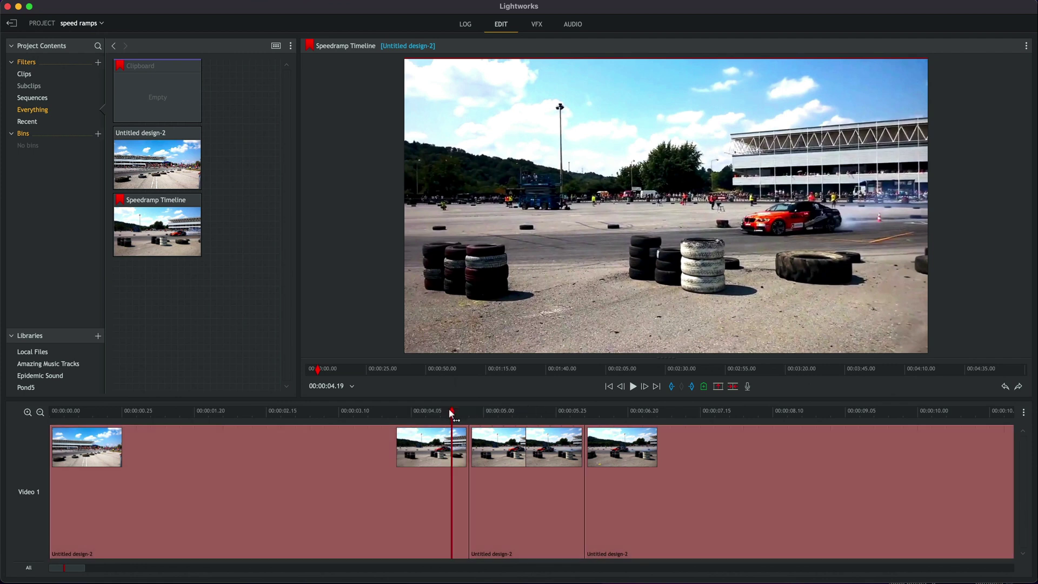
{"action": "left_click_drag", "start_coordinate": [452, 412], "coordinate": [459, 414]}
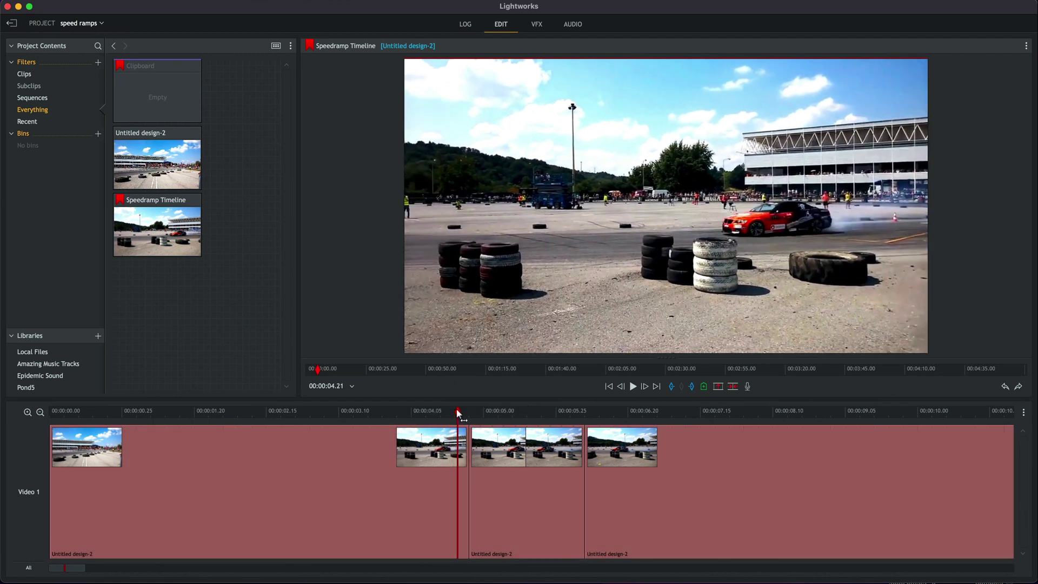
{"action": "key", "text": "c"}
Set the new short piece to 50% speed and play the ramp from 00:00:03.10.
{"action": "right_click", "coordinate": [457, 433]}
{"action": "left_click", "coordinate": [476, 433]}
{"action": "left_click", "coordinate": [514, 349]}
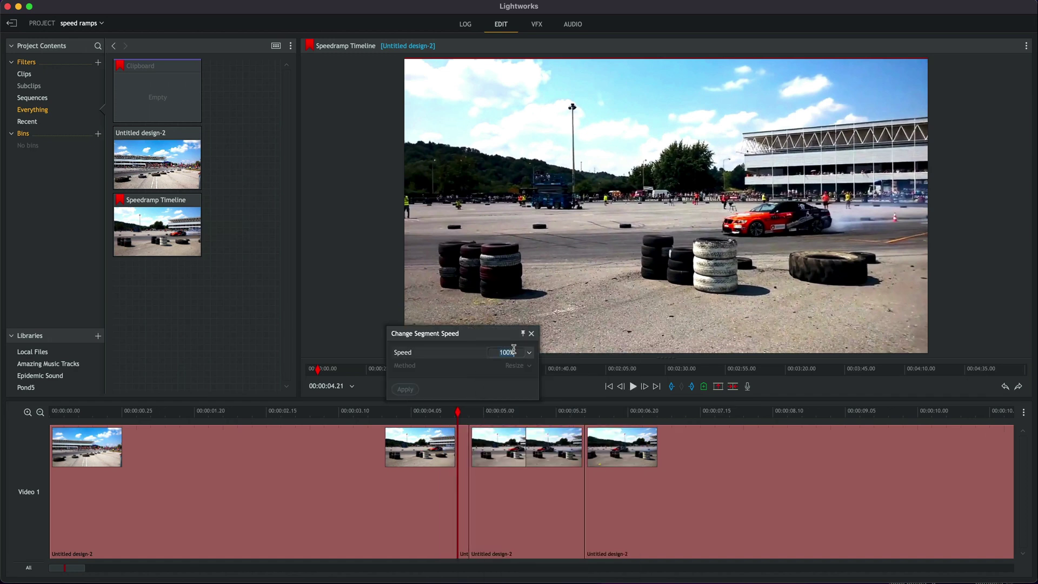
{"action": "type", "text": "50"}
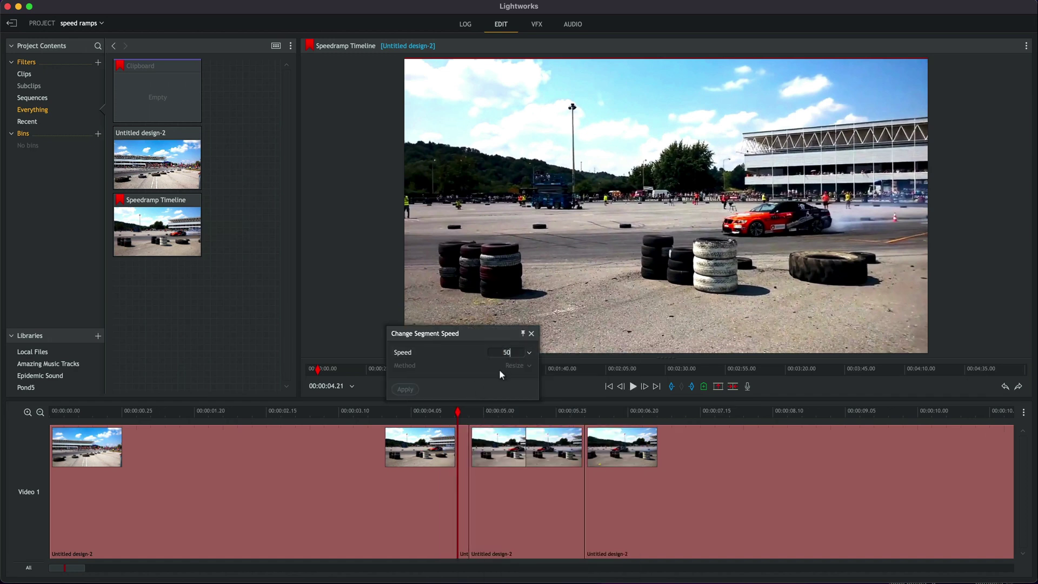
{"action": "left_click", "coordinate": [463, 436]}
{"action": "left_click", "coordinate": [406, 390]}
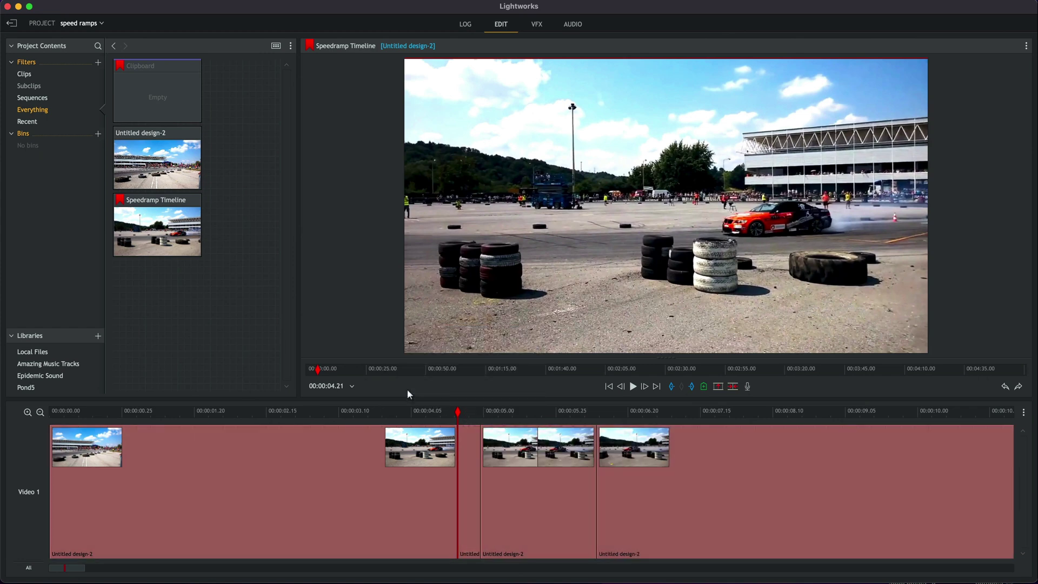
{"action": "left_click_drag", "start_coordinate": [402, 411], "coordinate": [275, 410]}
{"action": "key", "text": "space"}
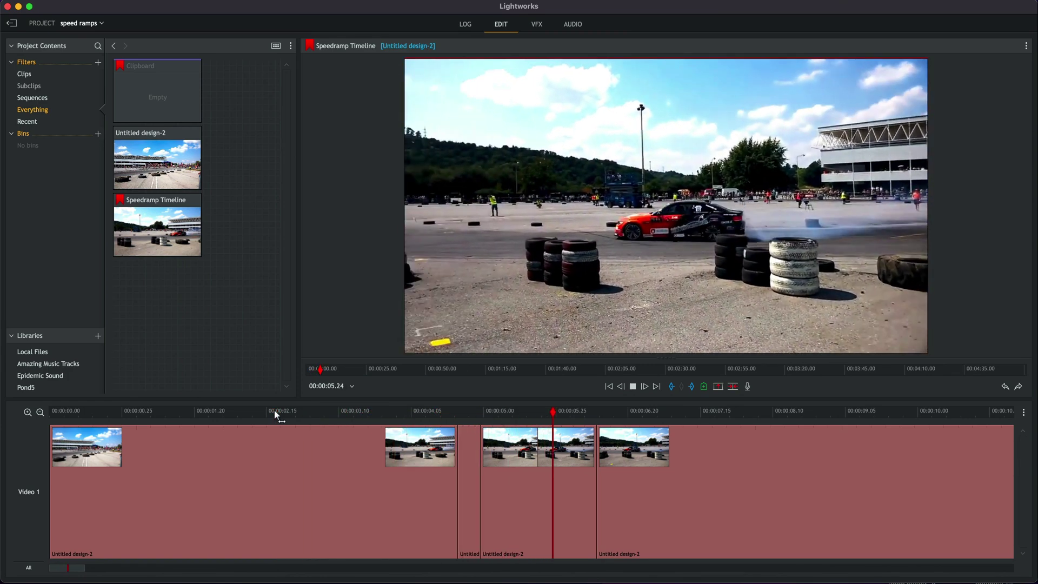
Cut the drift clip at 00:00:04.17, redoing a first misplaced cut.
{"action": "key", "text": "space"}
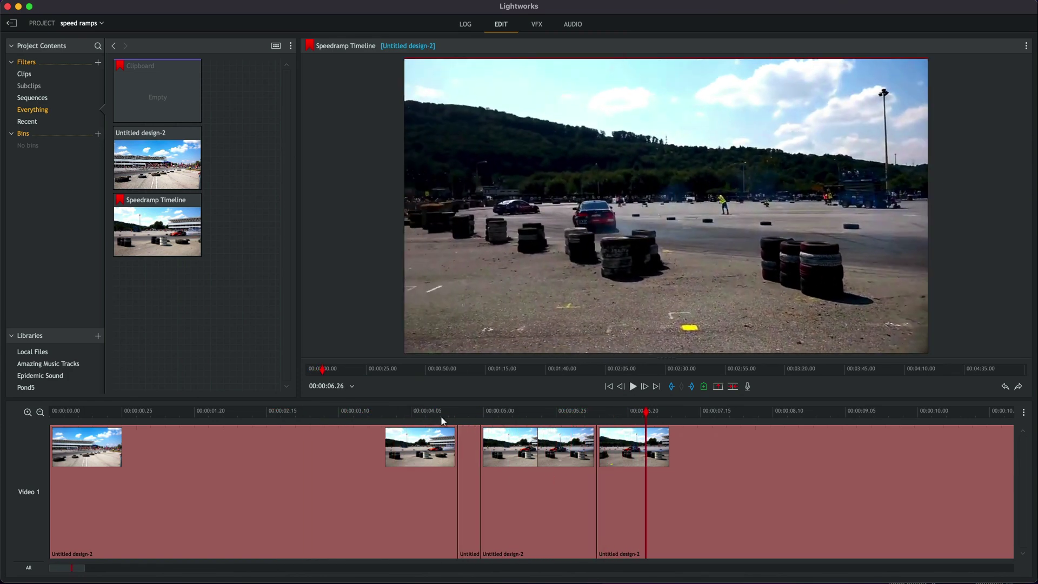
{"action": "mouse_move", "coordinate": [446, 420]}
{"action": "left_mouse_down"}
{"action": "mouse_move", "coordinate": [457, 417]}
{"action": "mouse_move", "coordinate": [444, 420]}
{"action": "left_mouse_up"}
{"action": "key", "text": "c"}
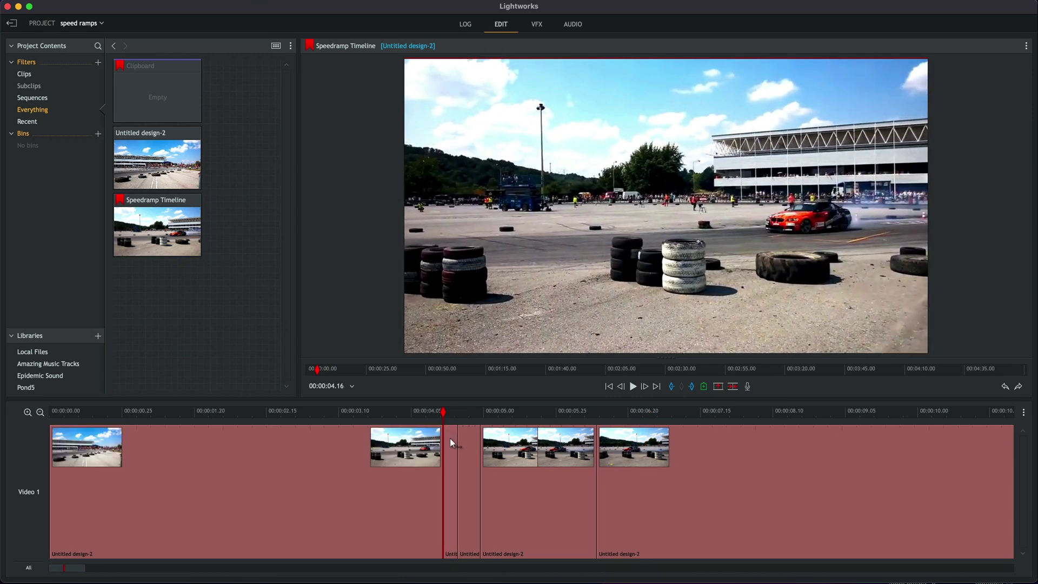
{"action": "key", "text": "Delete"}
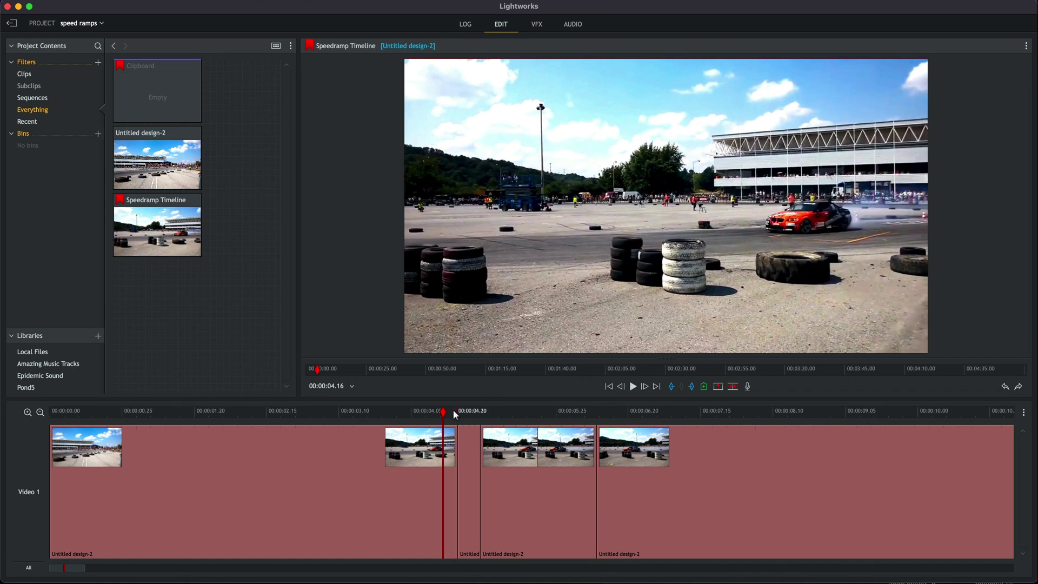
{"action": "left_click_drag", "start_coordinate": [446, 417], "coordinate": [447, 418]}
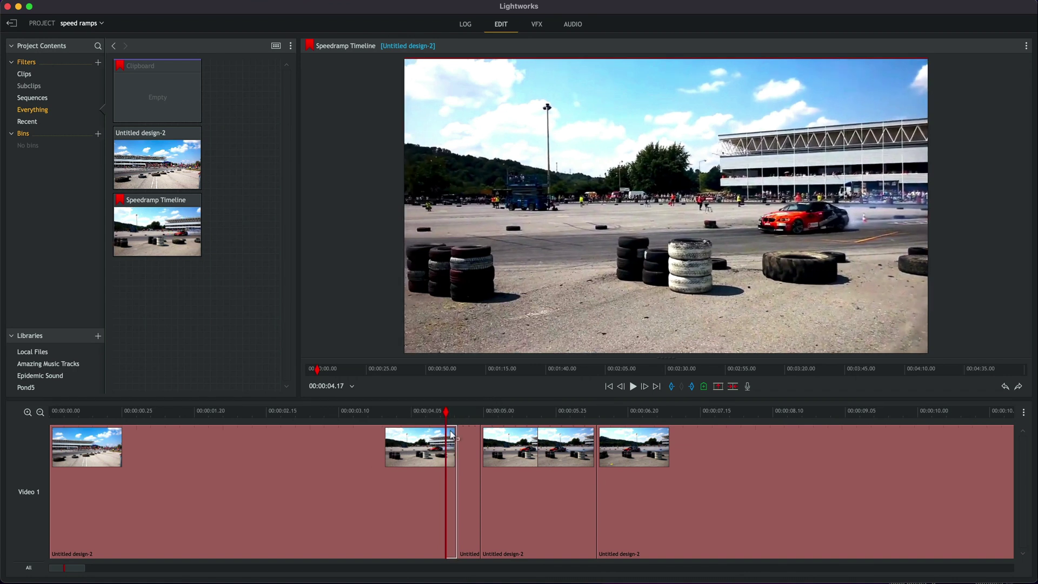
{"action": "right_click", "coordinate": [454, 437]}
{"action": "key", "text": "Escape"}
{"action": "key", "text": "c"}
Set the new short segment before the 50% piece to 75% speed.
{"action": "right_click", "coordinate": [454, 437]}
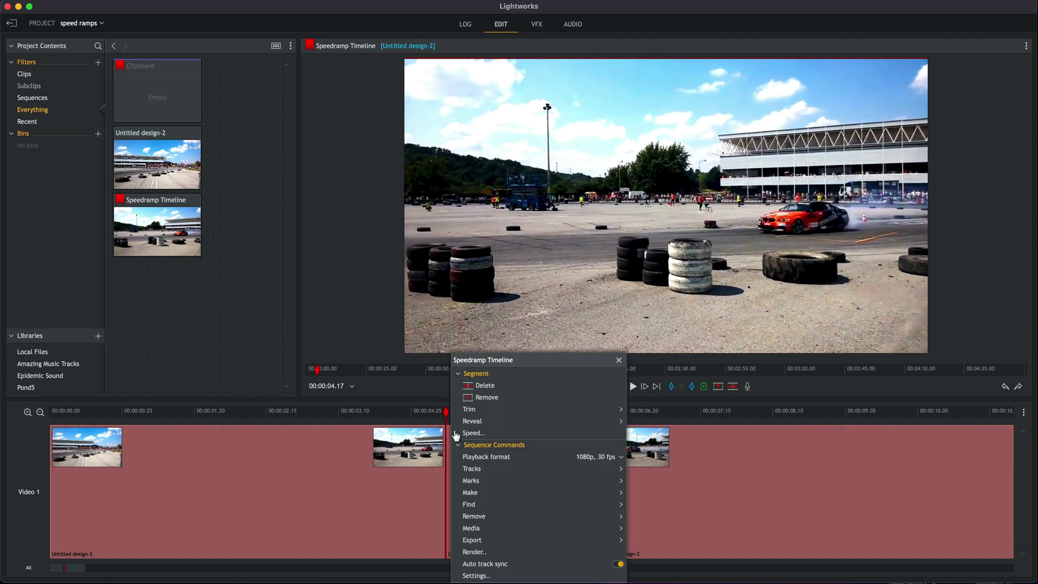
{"action": "left_click", "coordinate": [471, 432]}
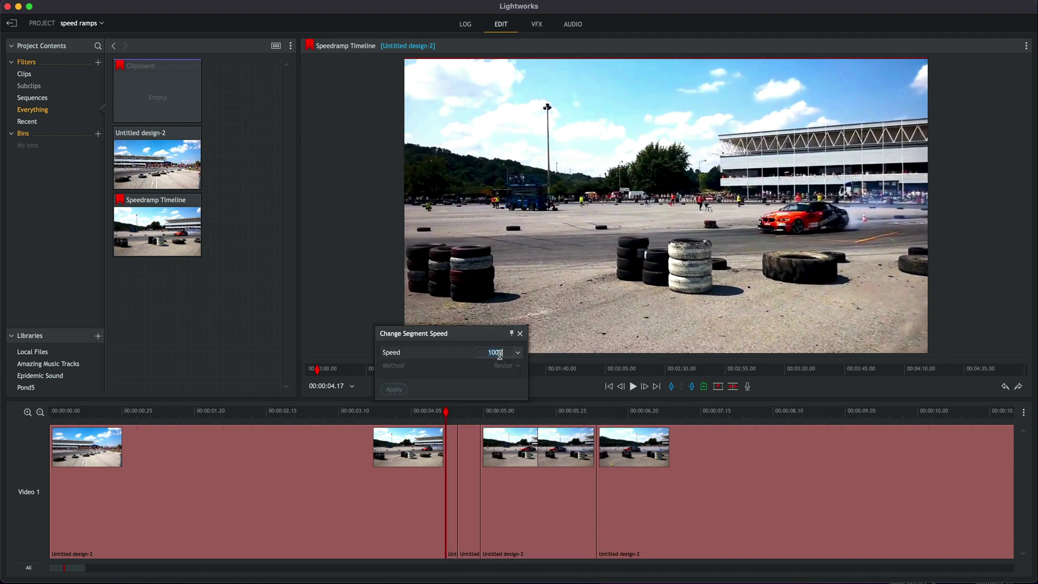
{"action": "left_click", "coordinate": [450, 440]}
{"action": "left_click", "coordinate": [394, 389]}
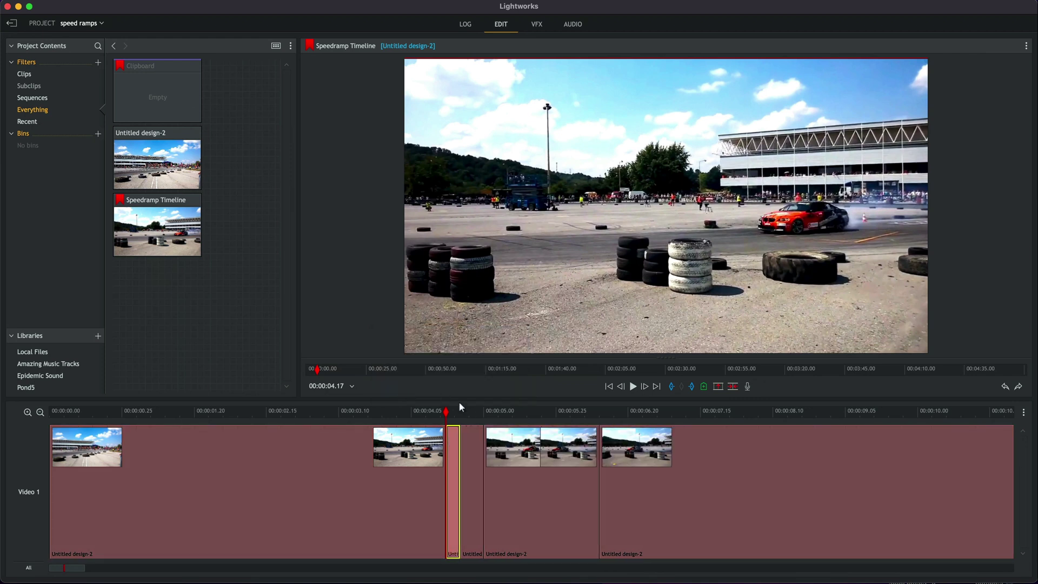
{"action": "left_click", "coordinate": [436, 432]}
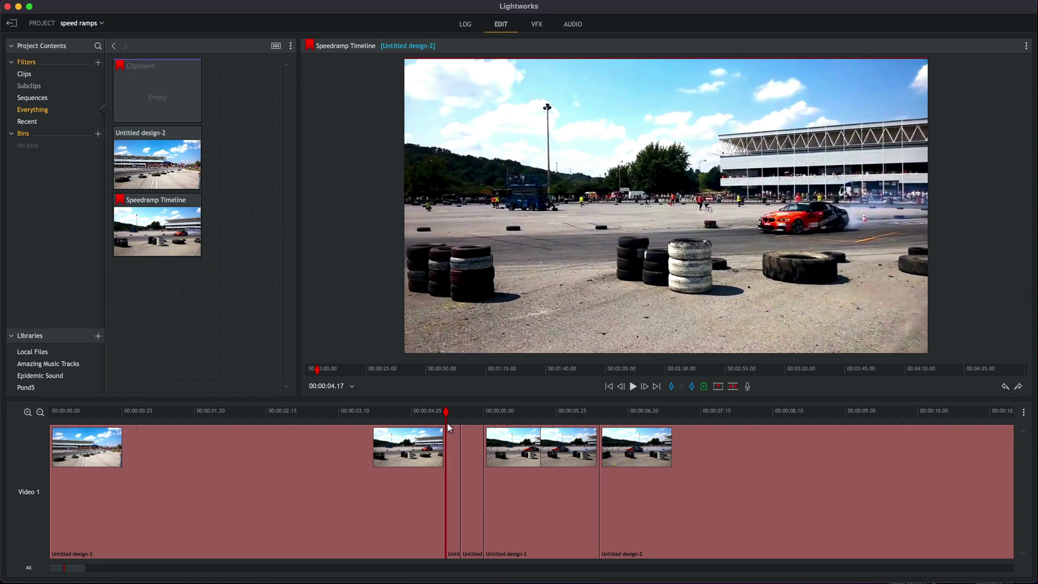
Play the speed ramp several times from about 00:00:02.10 to check it.
{"action": "left_click_drag", "start_coordinate": [446, 412], "coordinate": [185, 425]}
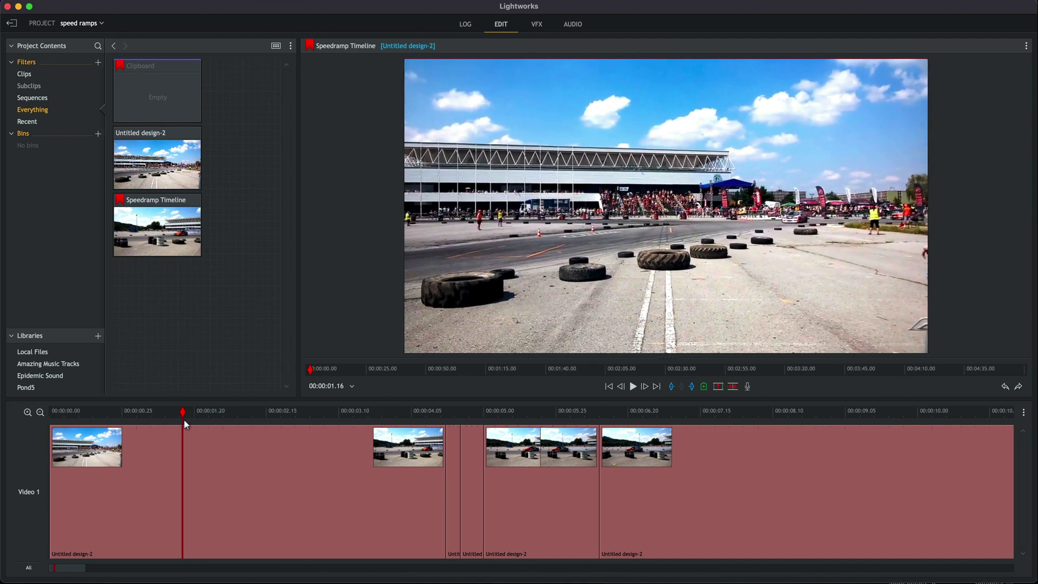
{"action": "key", "text": "space"}
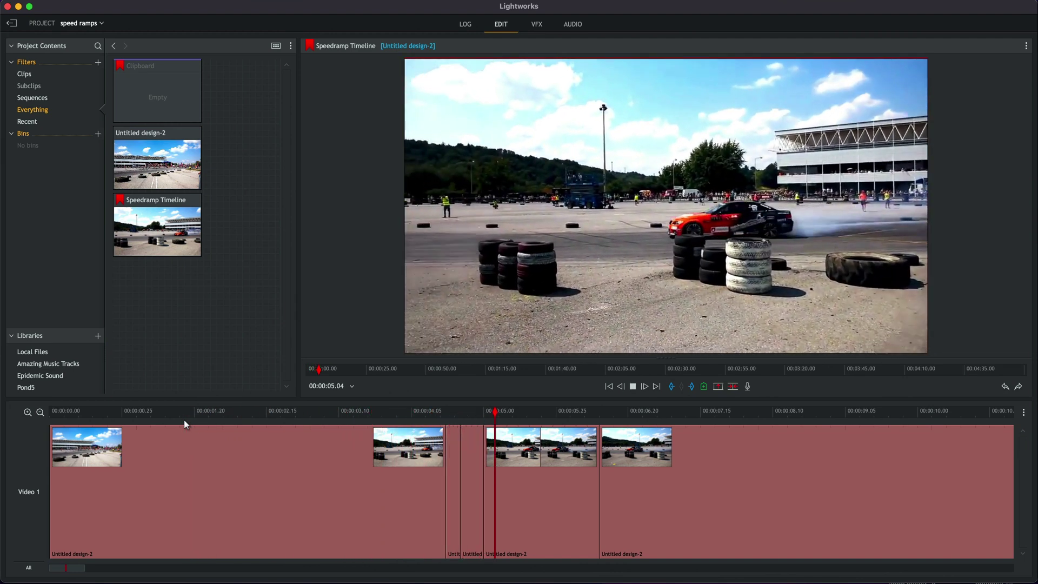
{"action": "key", "text": "space"}
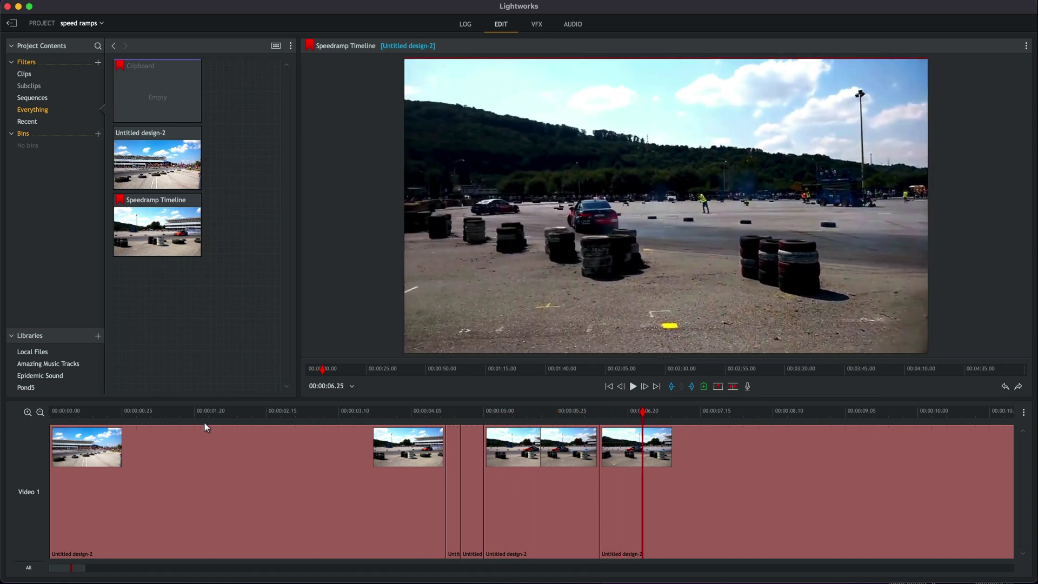
{"action": "left_click", "coordinate": [256, 417]}
{"action": "key", "text": "space"}
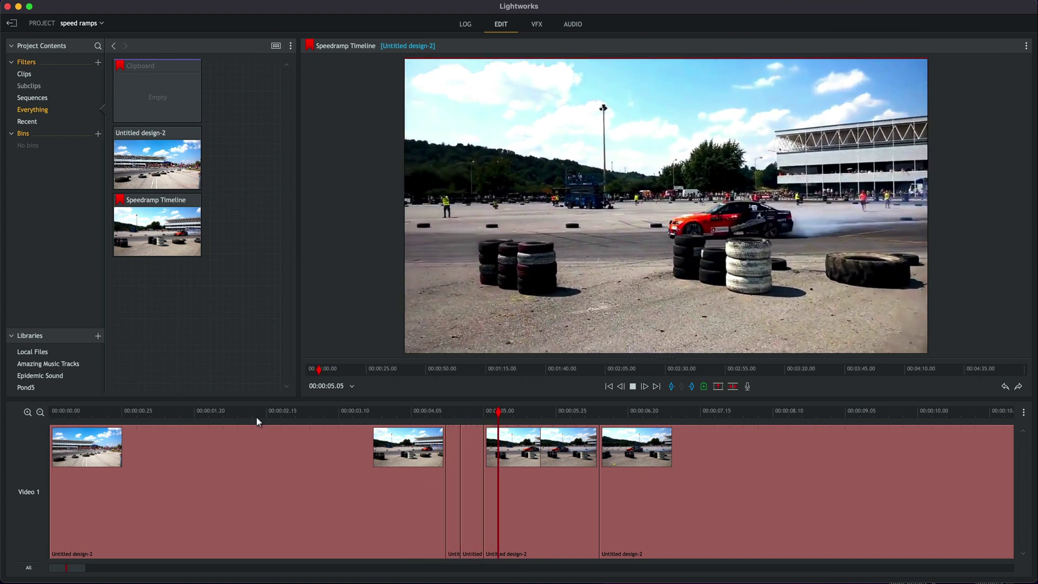
{"action": "left_click", "coordinate": [250, 414]}
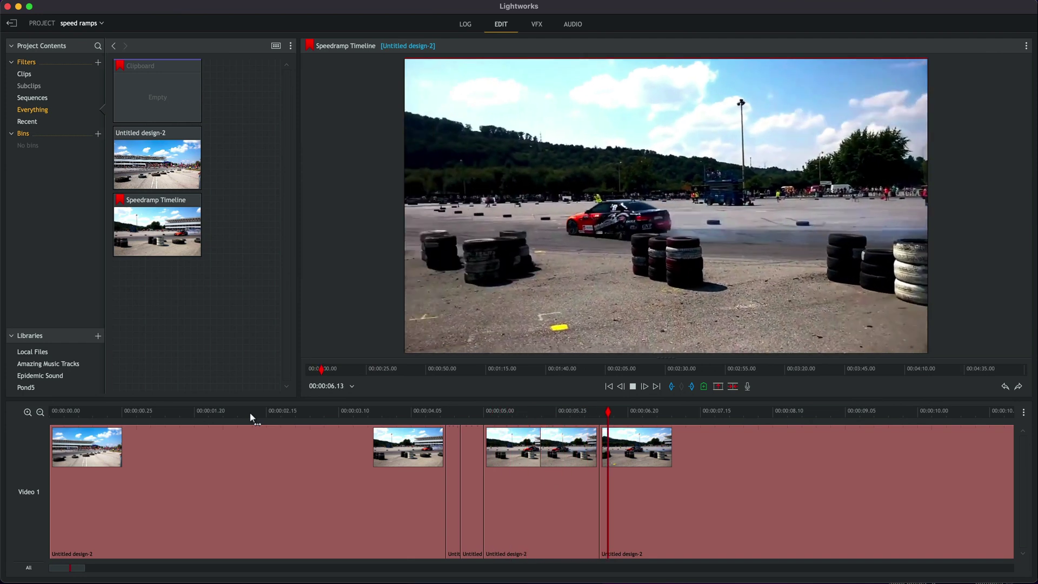
{"action": "key", "text": "space"}
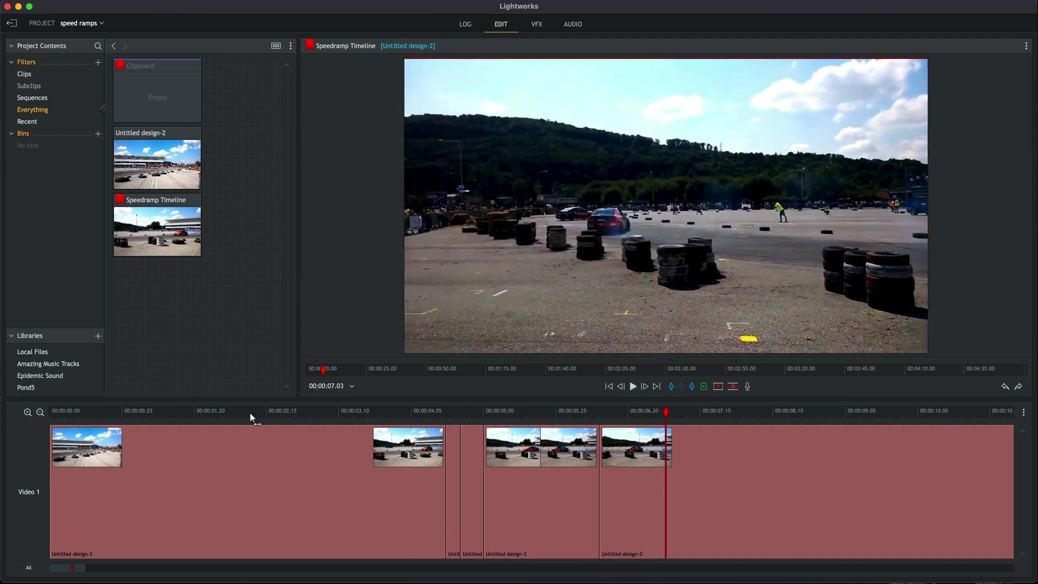
{"action": "left_click", "coordinate": [250, 412]}
{"action": "key", "text": "space"}
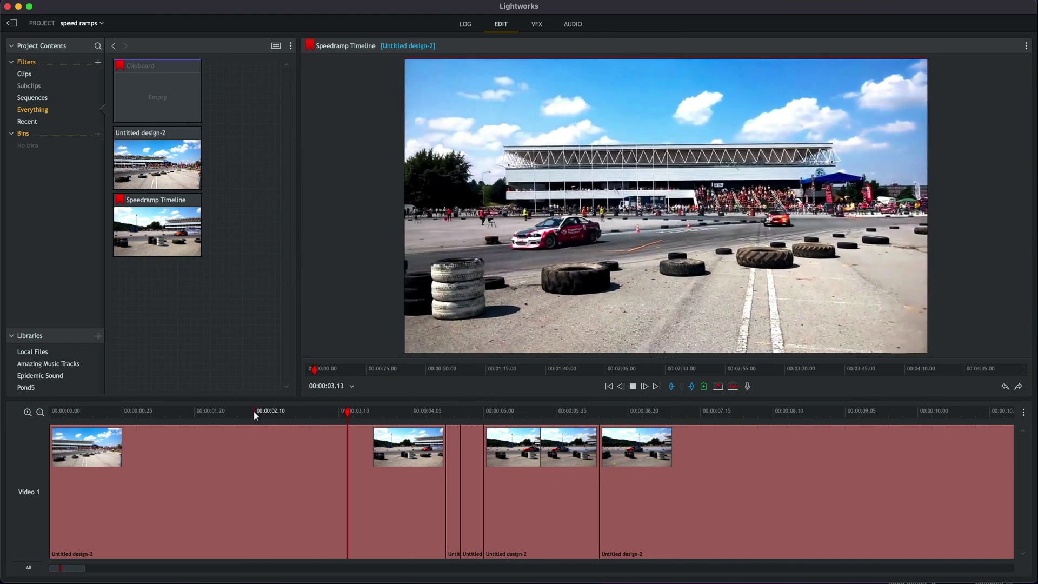
{"action": "left_click", "coordinate": [254, 411]}
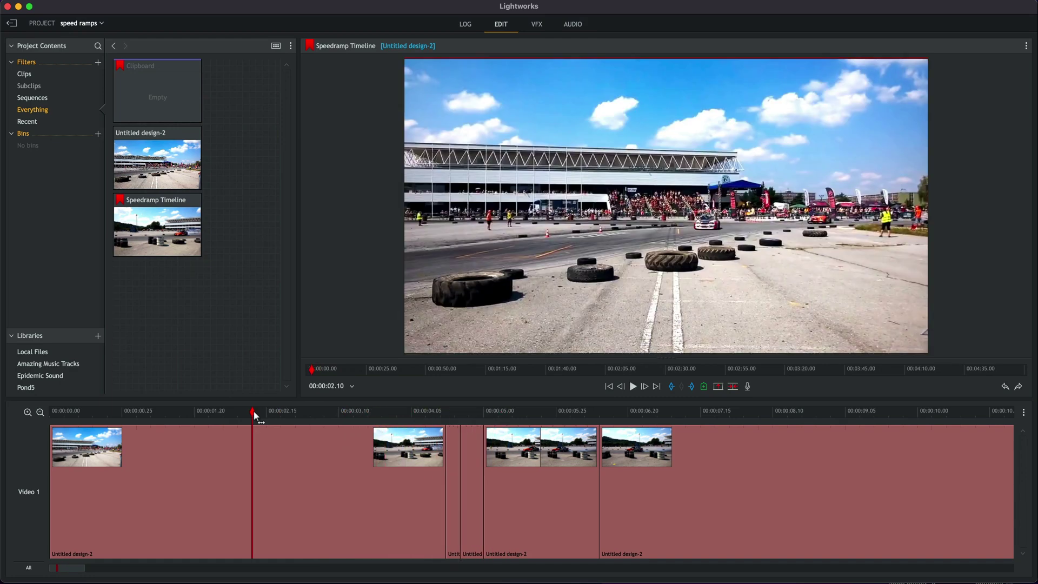
{"action": "key", "text": "space"}
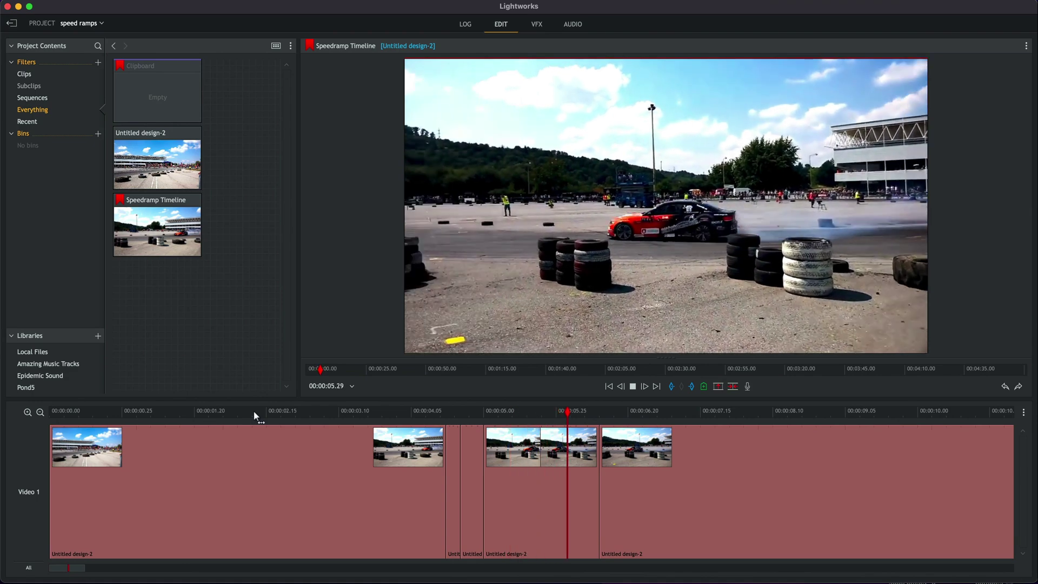
{"action": "left_click", "coordinate": [255, 416]}
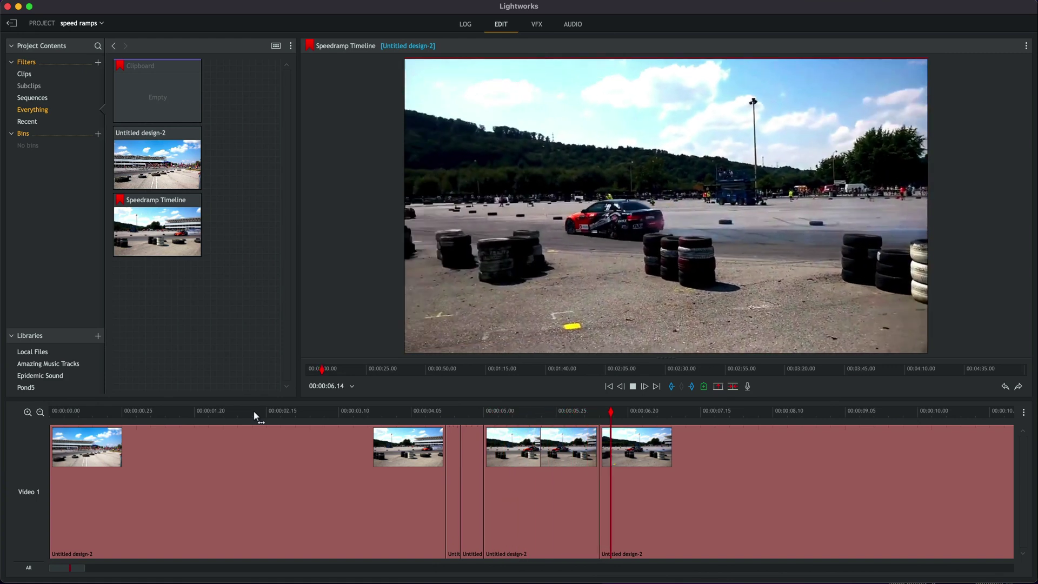
{"action": "left_click", "coordinate": [256, 415]}
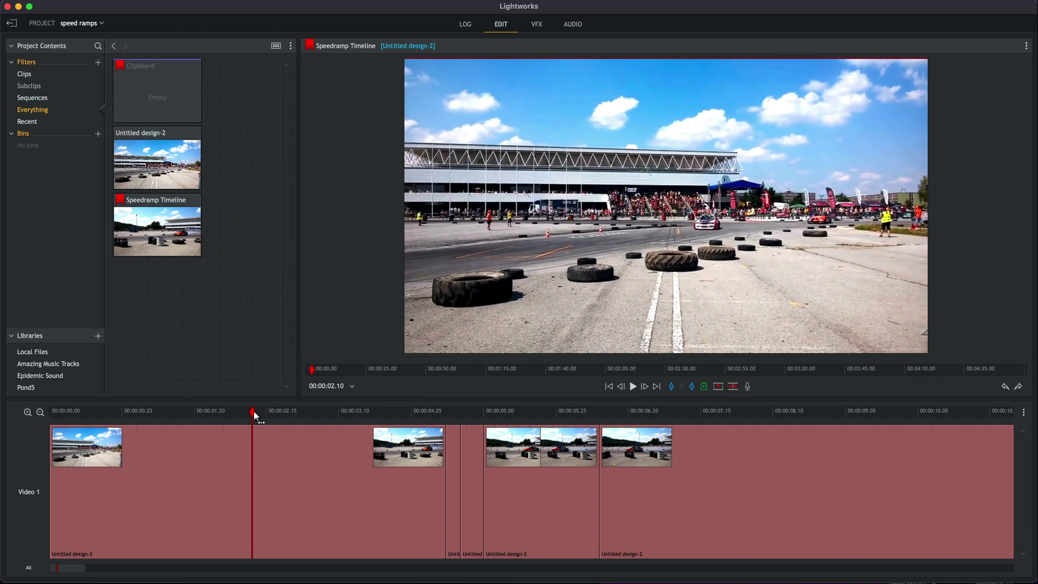
{"action": "key", "text": "space"}
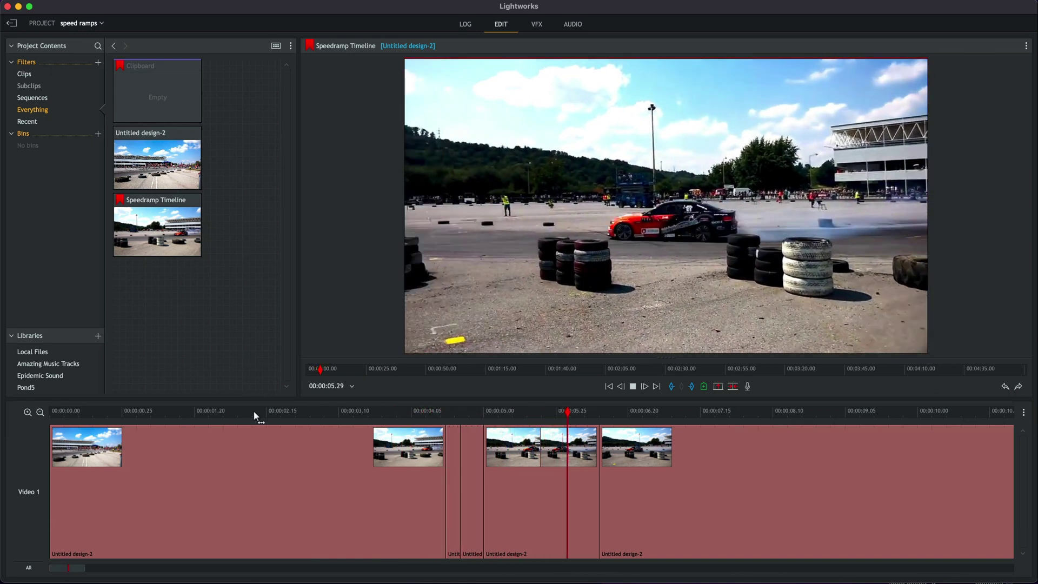
{"action": "key", "text": "space"}
{"action": "left_click", "coordinate": [254, 414]}
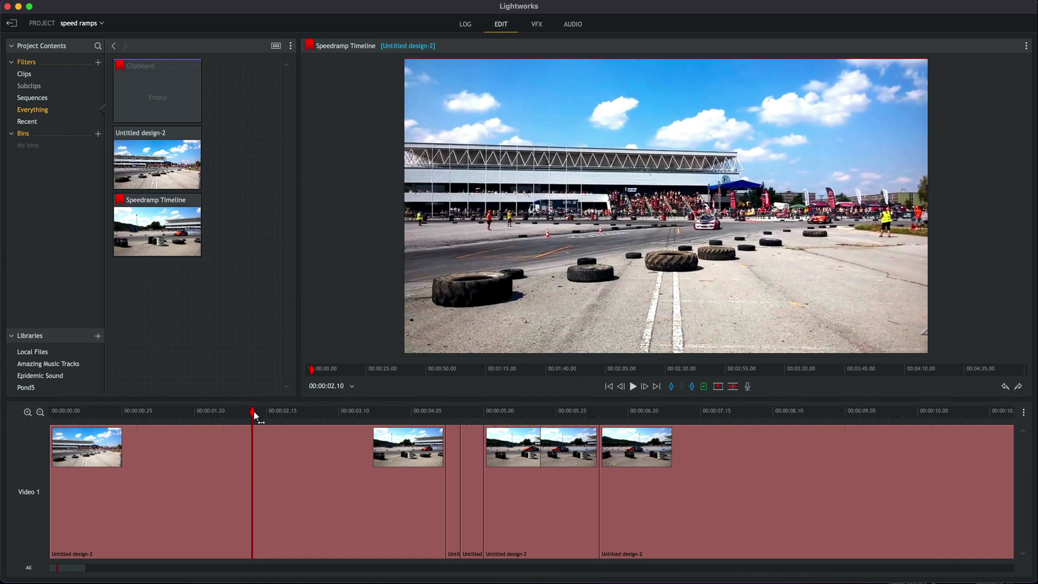
{"action": "key", "text": "space"}
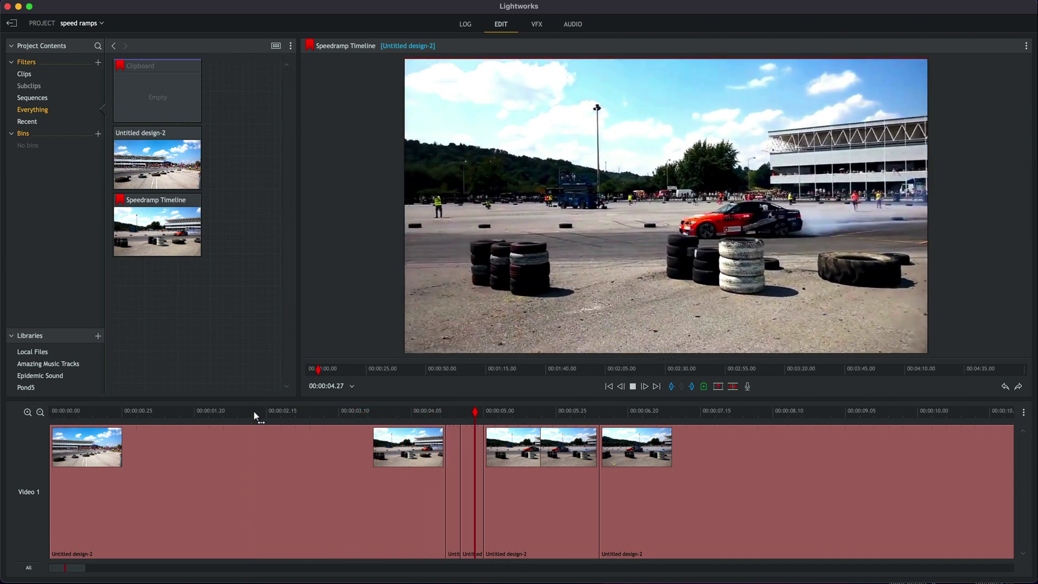
{"action": "key", "text": "space"}
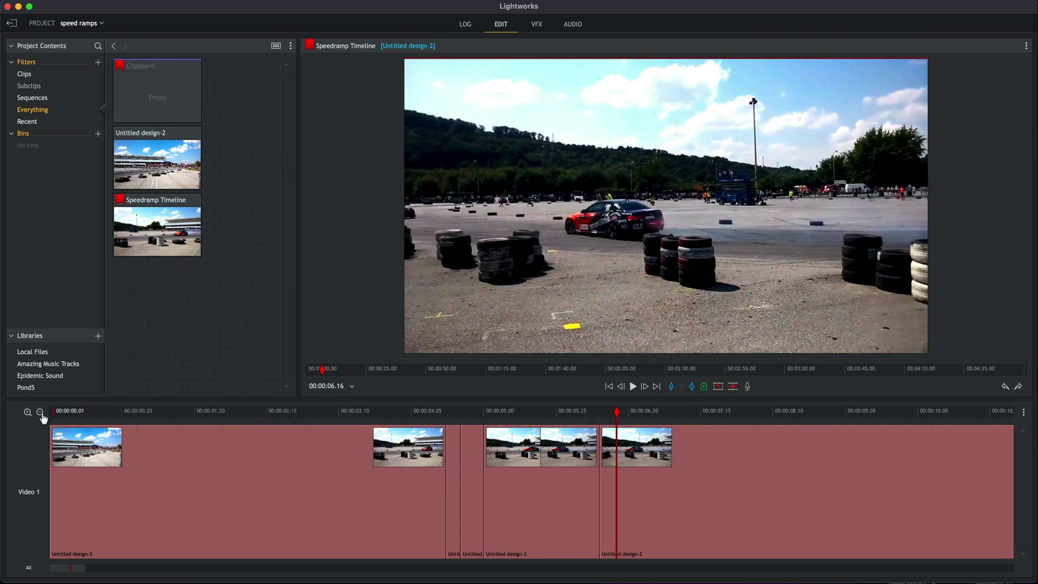
Zoom the timeline out and drop another copy of Untitled design-2 after the first section.
{"action": "left_click", "coordinate": [40, 413]}
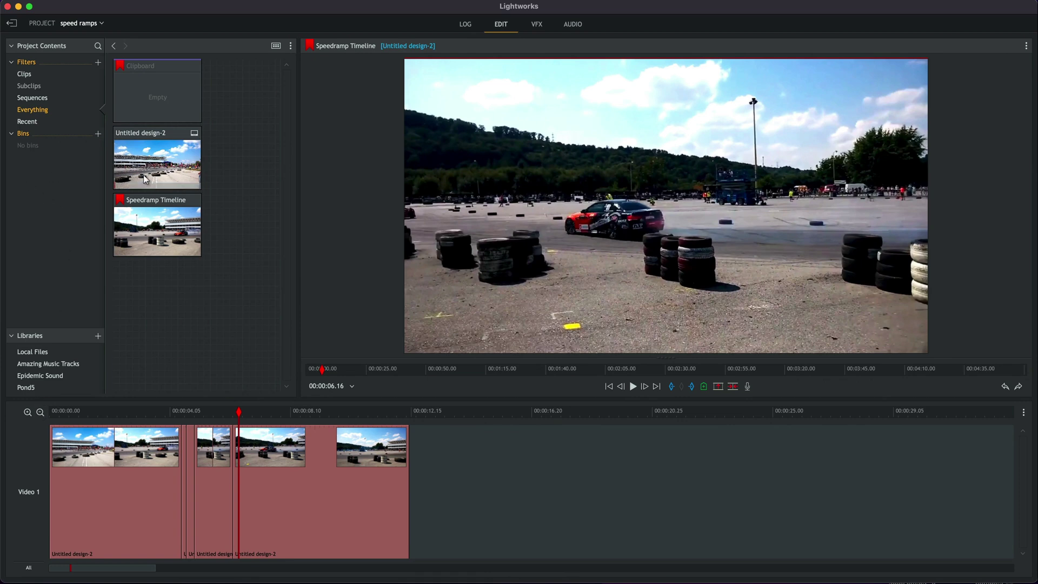
{"action": "left_click_drag", "start_coordinate": [149, 181], "coordinate": [446, 472]}
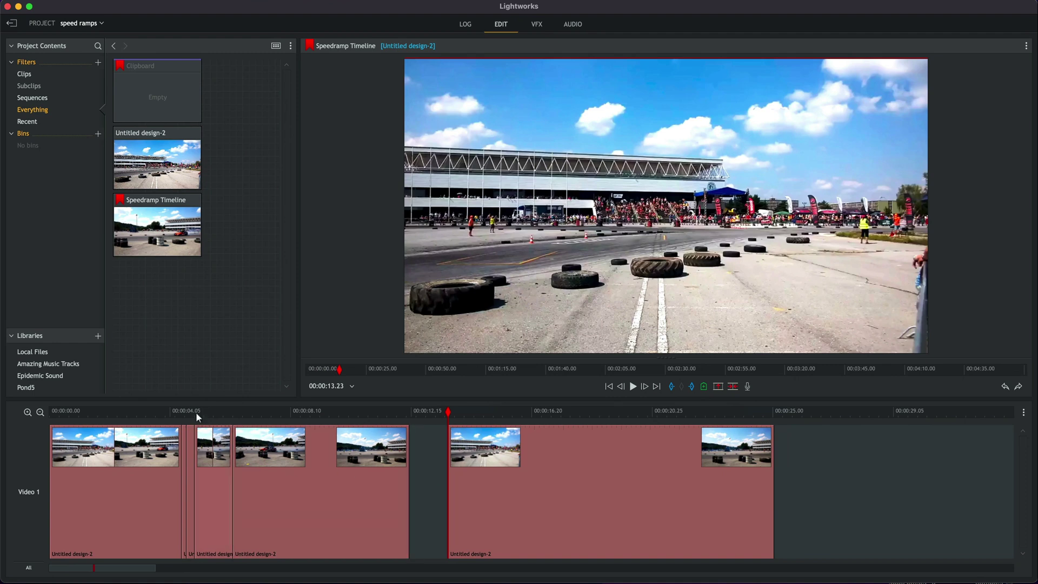
{"action": "left_click", "coordinate": [182, 411]}
{"action": "key", "text": "space"}
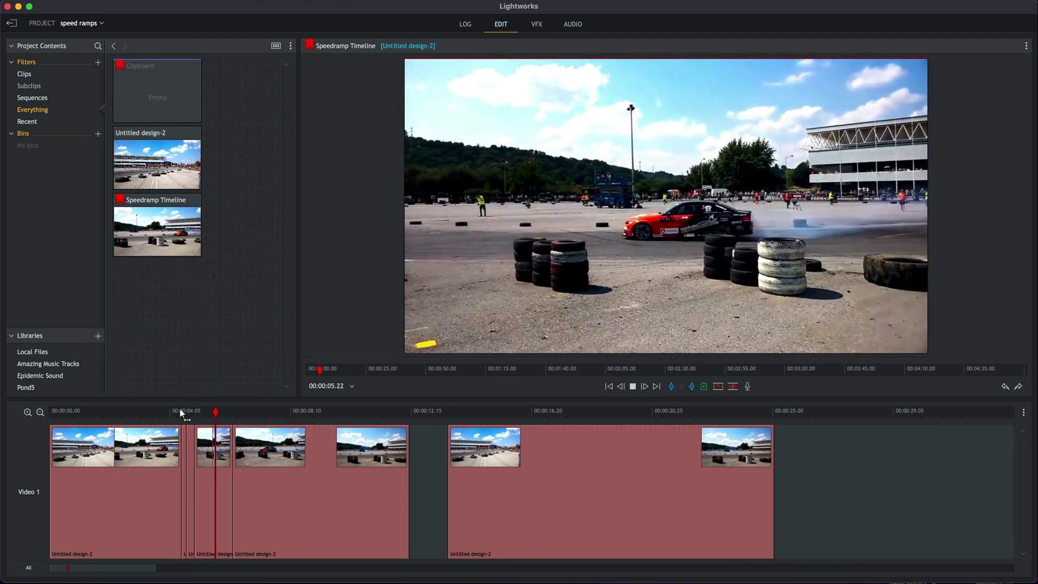
{"action": "key", "text": "space"}
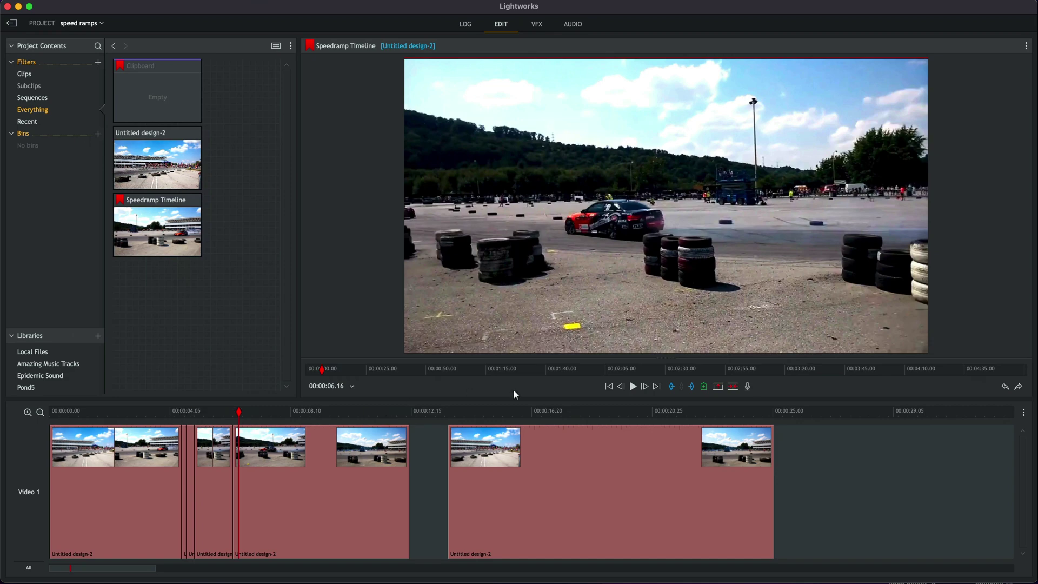
Scrub the playhead through the second clip to 00:00:18.08.
{"action": "left_click_drag", "start_coordinate": [523, 411], "coordinate": [569, 411]}
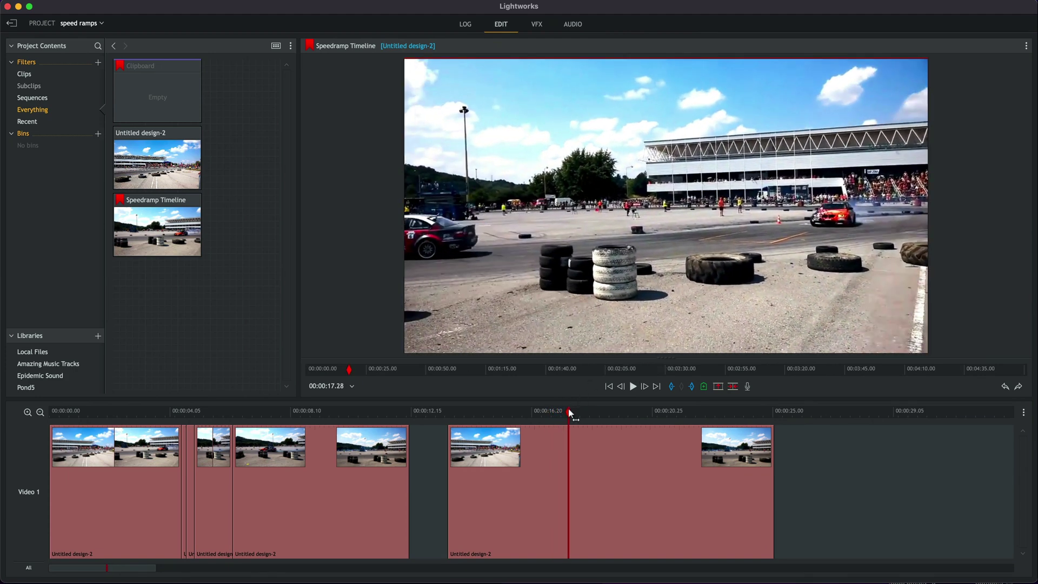
{"action": "left_click_drag", "start_coordinate": [571, 414], "coordinate": [577, 411]}
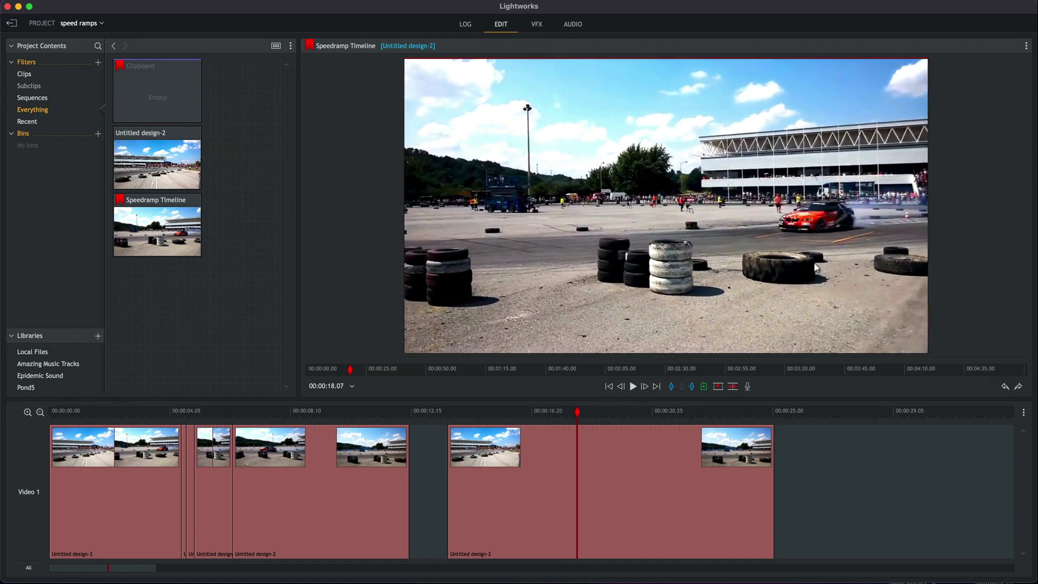
{"action": "left_click", "coordinate": [572, 411]}
{"action": "left_click_drag", "start_coordinate": [572, 414], "coordinate": [584, 412]}
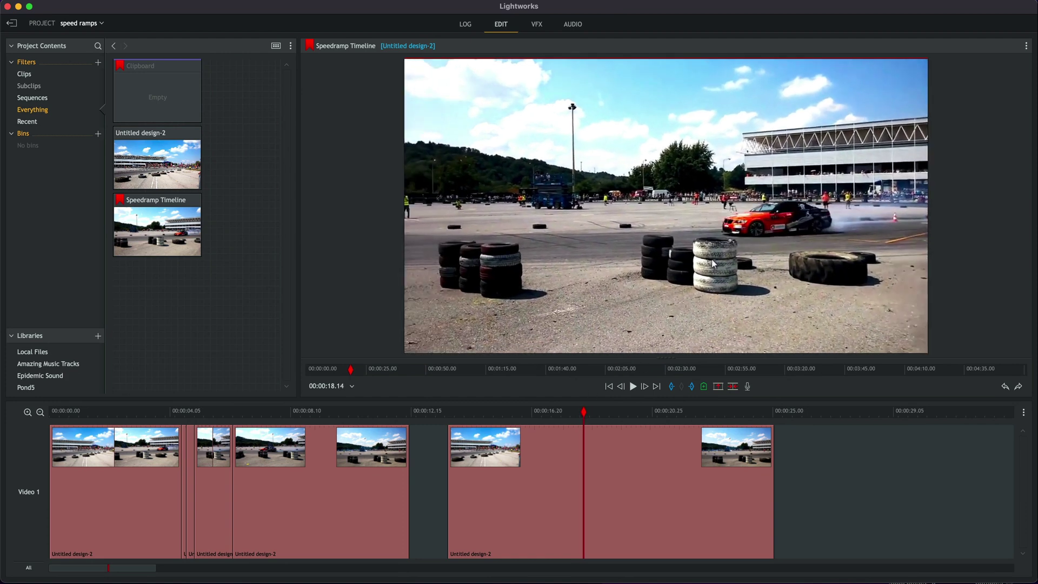
Cut the second clip at 00:00:18.08 and again at 00:00:18.13.
{"action": "left_click_drag", "start_coordinate": [585, 414], "coordinate": [577, 412]}
{"action": "key", "text": "c"}
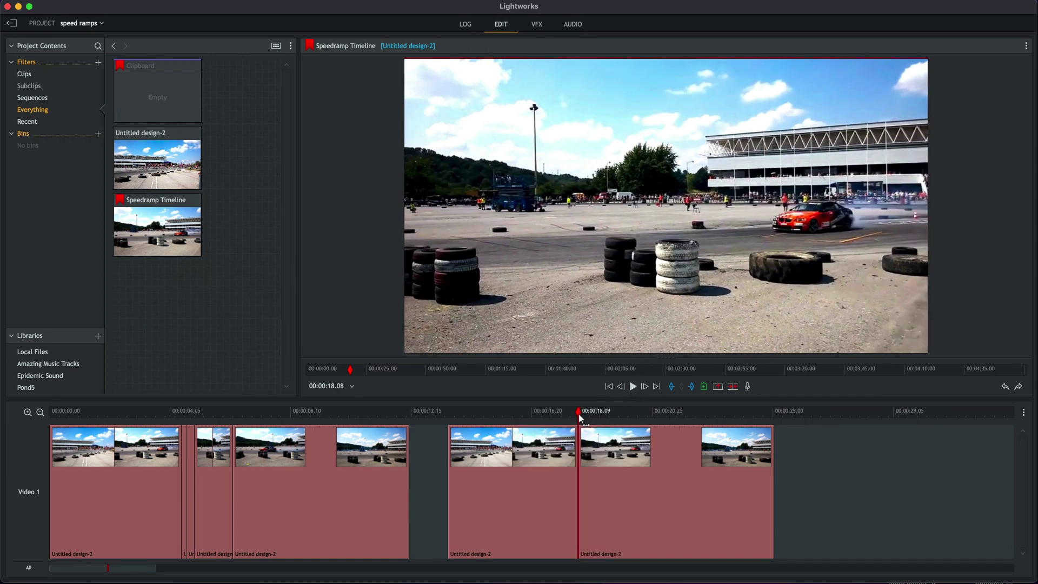
{"action": "left_click_drag", "start_coordinate": [580, 415], "coordinate": [587, 415]}
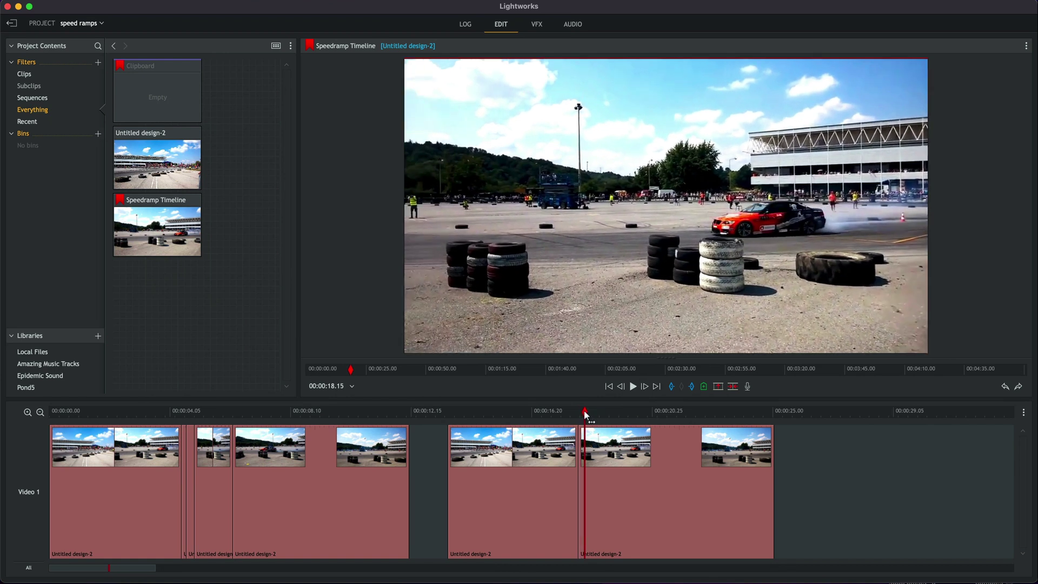
{"action": "key", "text": "c"}
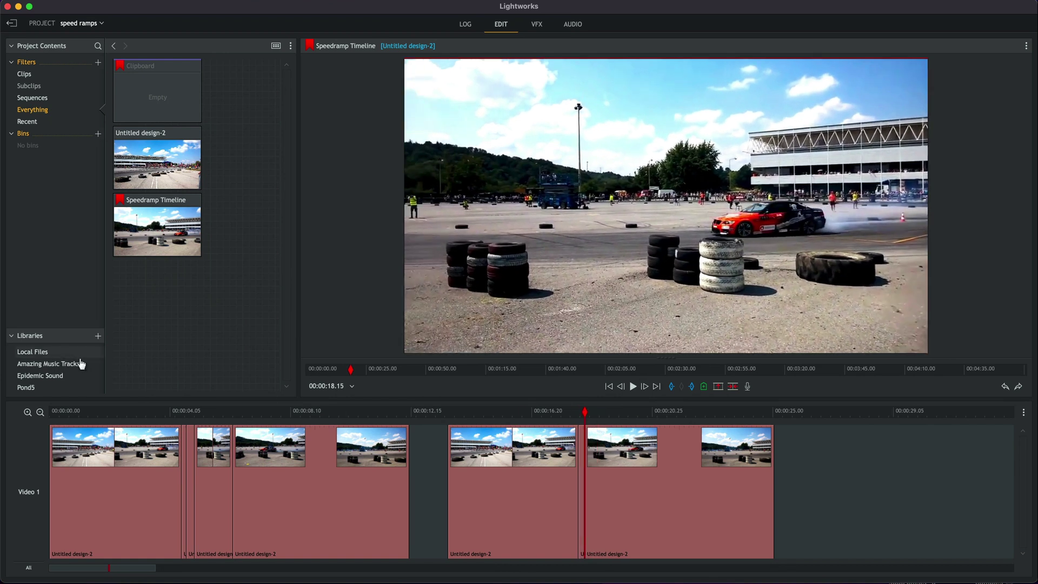
Zoom in and set the short segment between the cuts to 25% speed.
{"action": "left_click", "coordinate": [28, 412]}
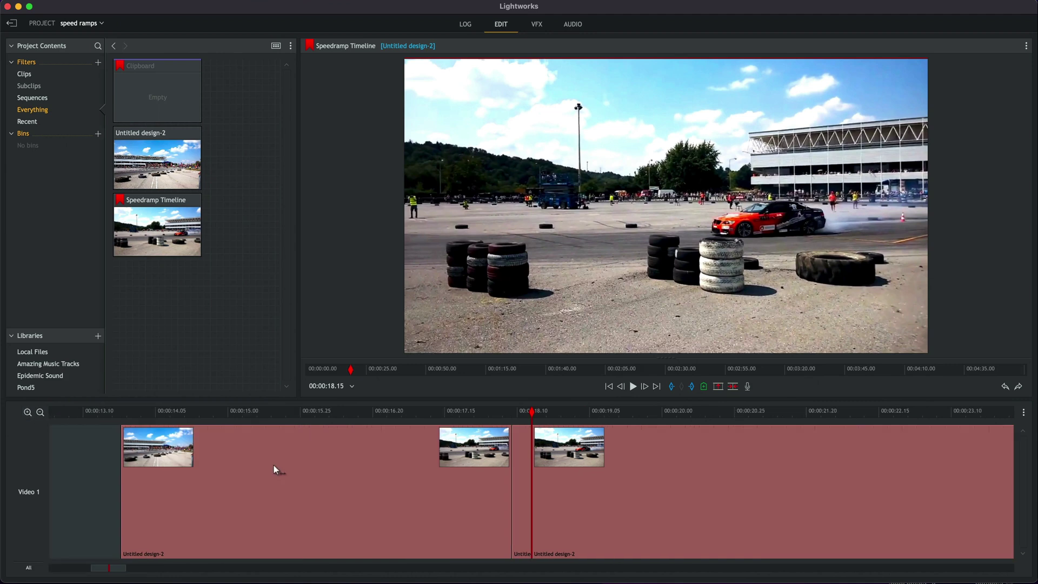
{"action": "right_click", "coordinate": [515, 445]}
{"action": "left_click", "coordinate": [540, 436]}
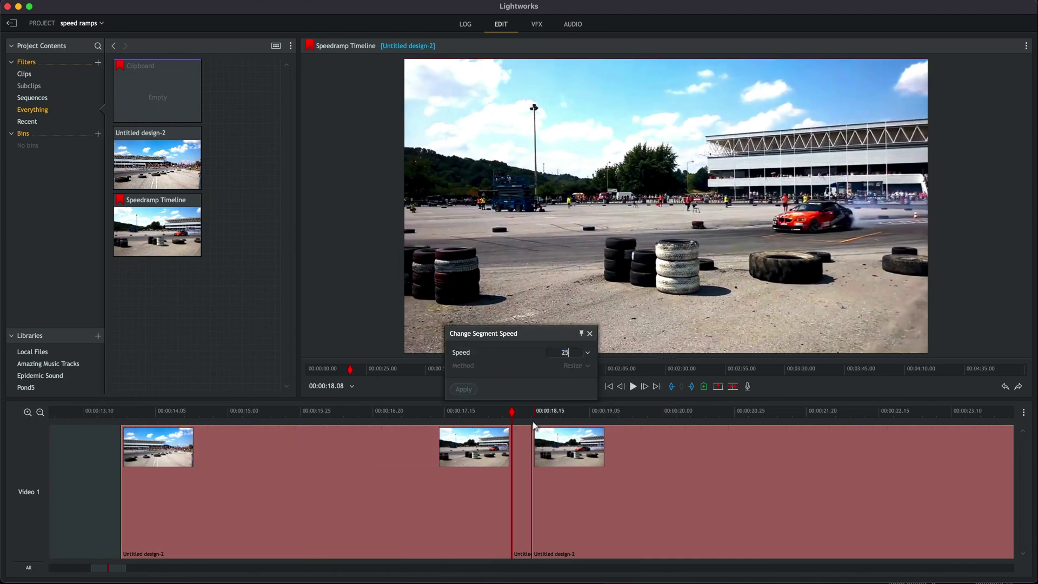
{"action": "left_click", "coordinate": [522, 449]}
{"action": "left_click", "coordinate": [464, 390]}
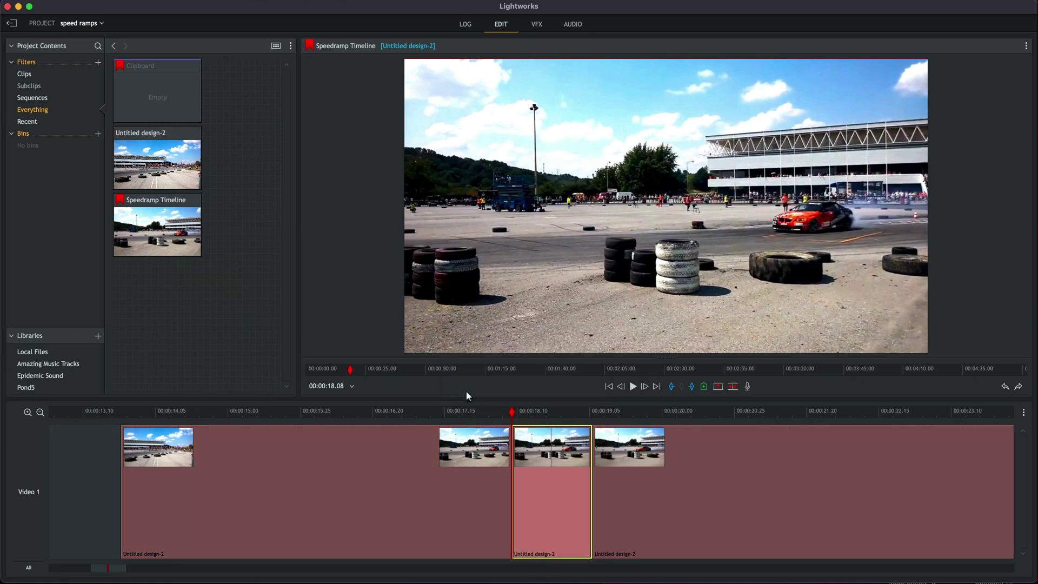
{"action": "left_click_drag", "start_coordinate": [502, 414], "coordinate": [304, 416]}
{"action": "key", "text": "space"}
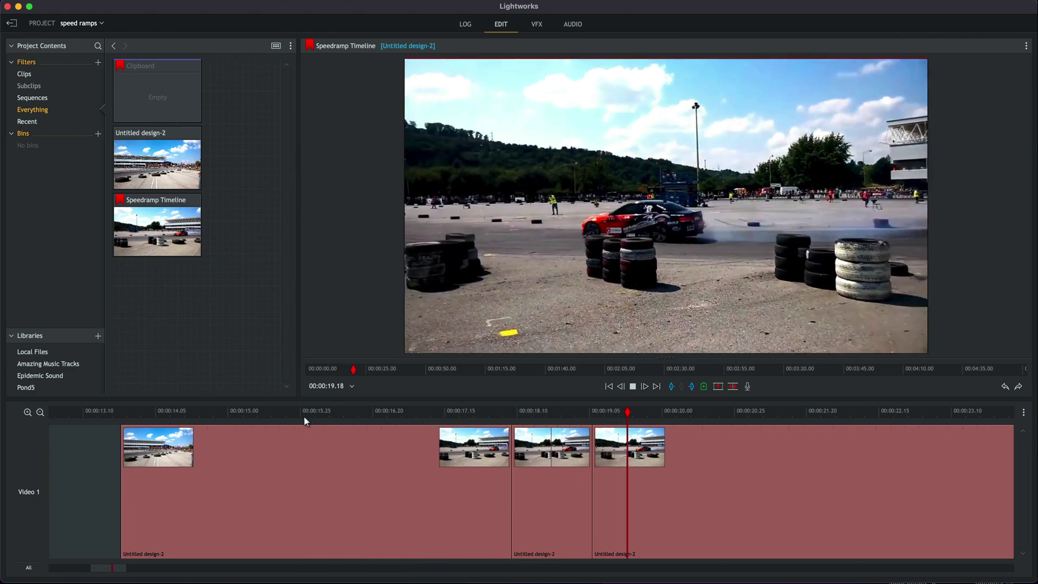
{"action": "key", "text": "space"}
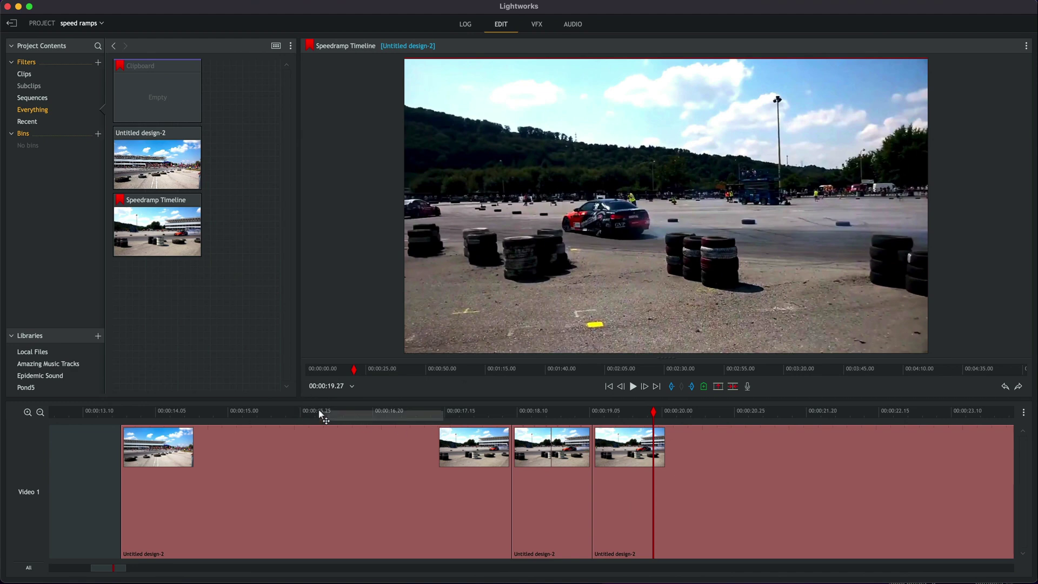
{"action": "left_click_drag", "start_coordinate": [321, 412], "coordinate": [283, 412]}
{"action": "key", "text": "space"}
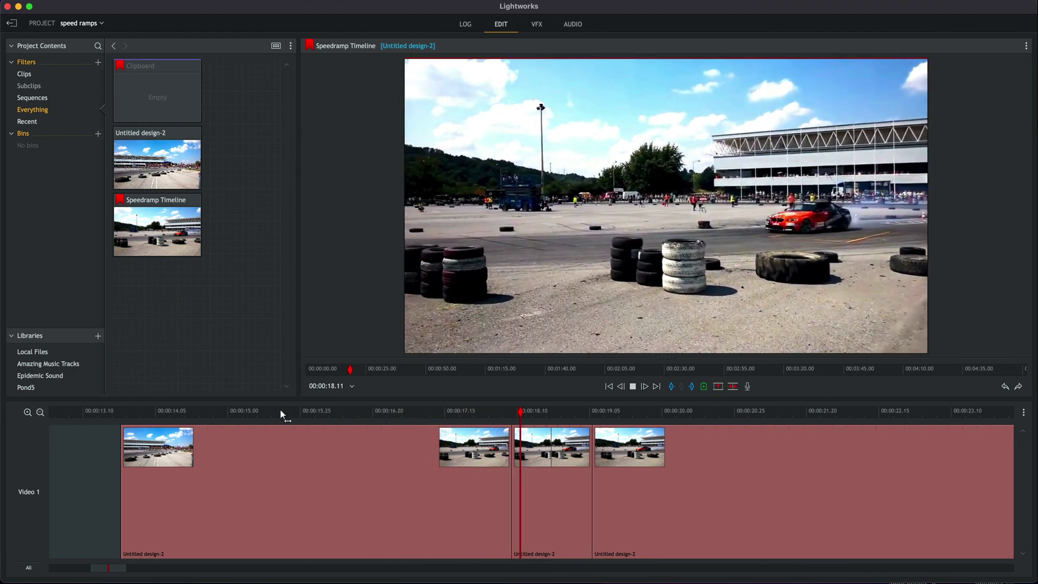
{"action": "key", "text": "space"}
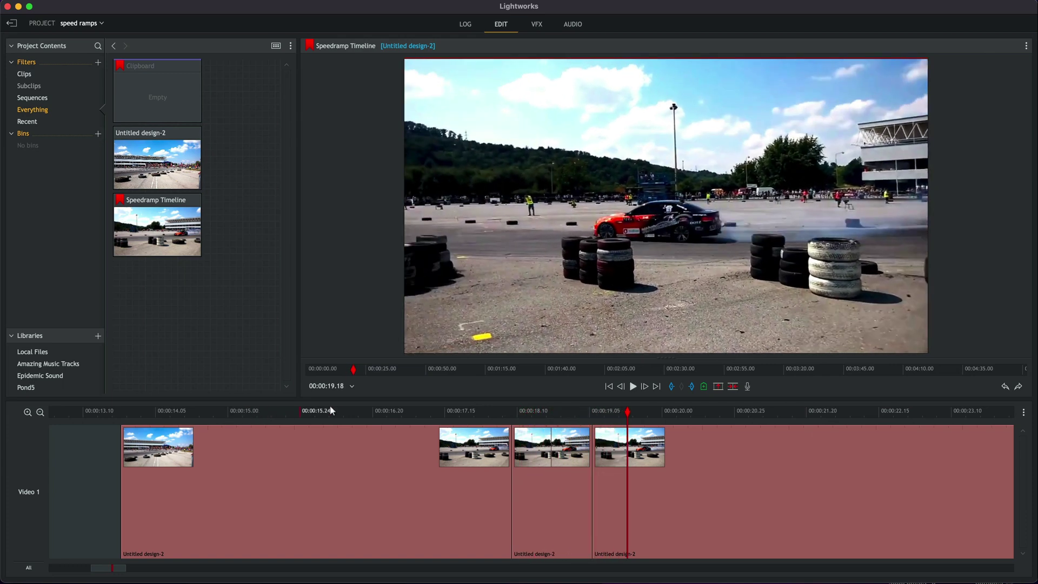
{"action": "left_click", "coordinate": [341, 411]}
{"action": "key", "text": "space"}
{"action": "left_click", "coordinate": [318, 411]}
{"action": "key", "text": "space"}
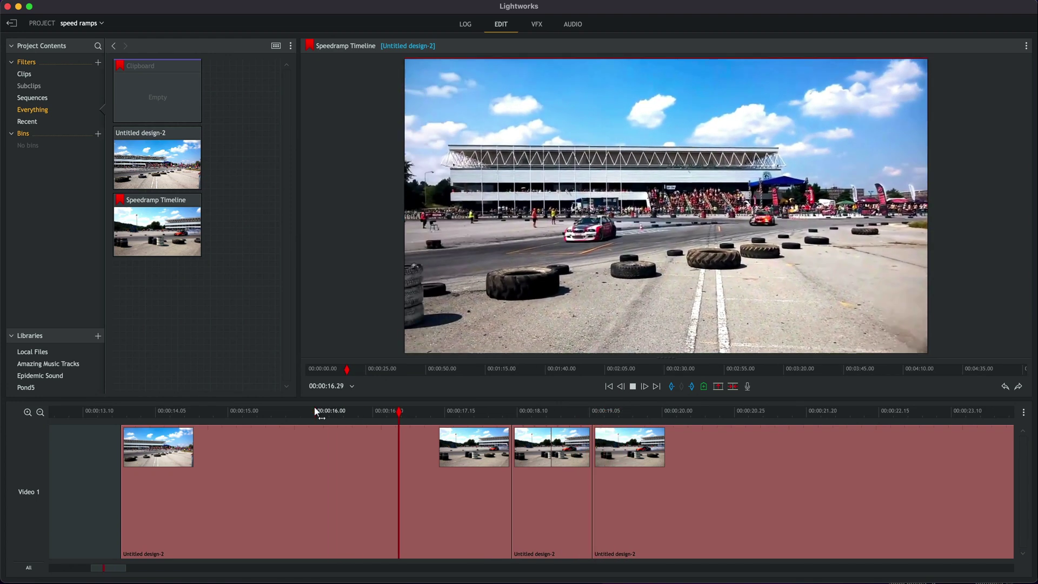
{"action": "key", "text": "space"}
Cut at 00:00:18.03 and set the piece before the 25% section to 50% speed.
{"action": "left_click", "coordinate": [498, 414]}
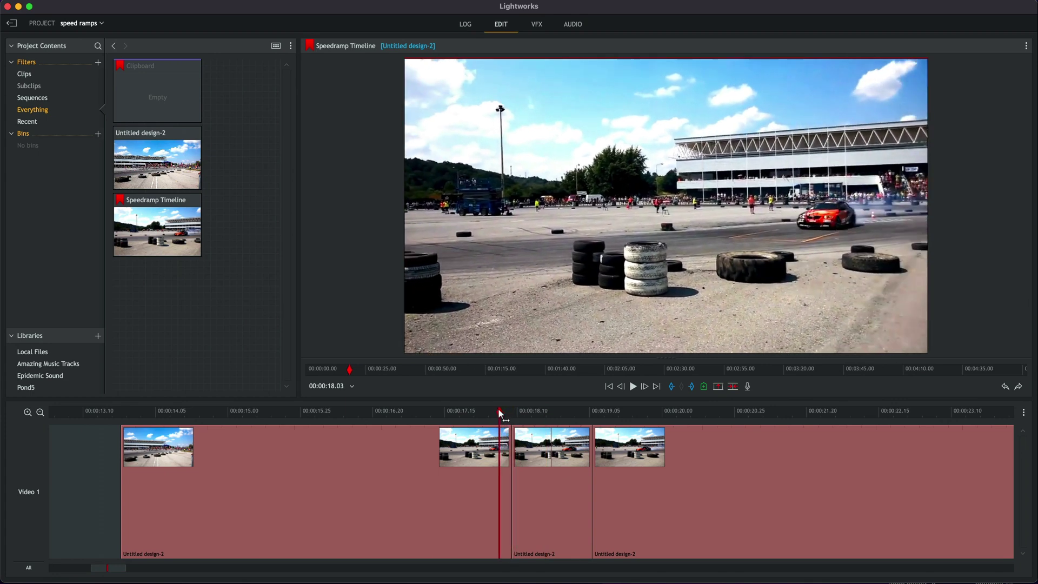
{"action": "key", "text": "c"}
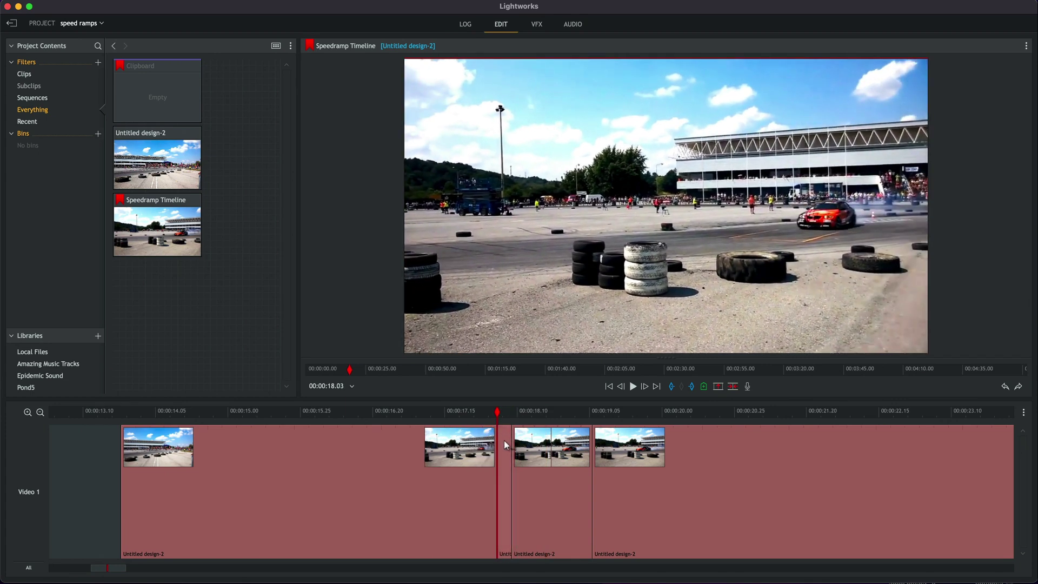
{"action": "right_click", "coordinate": [504, 440]}
{"action": "left_click", "coordinate": [523, 434]}
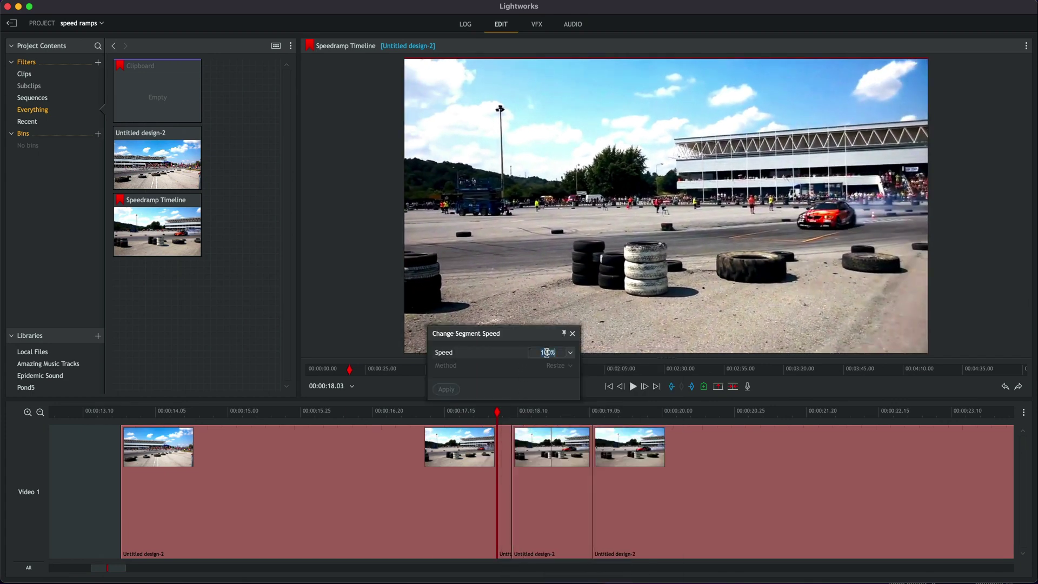
{"action": "type", "text": "590"}
{"action": "type", "text": "0"}
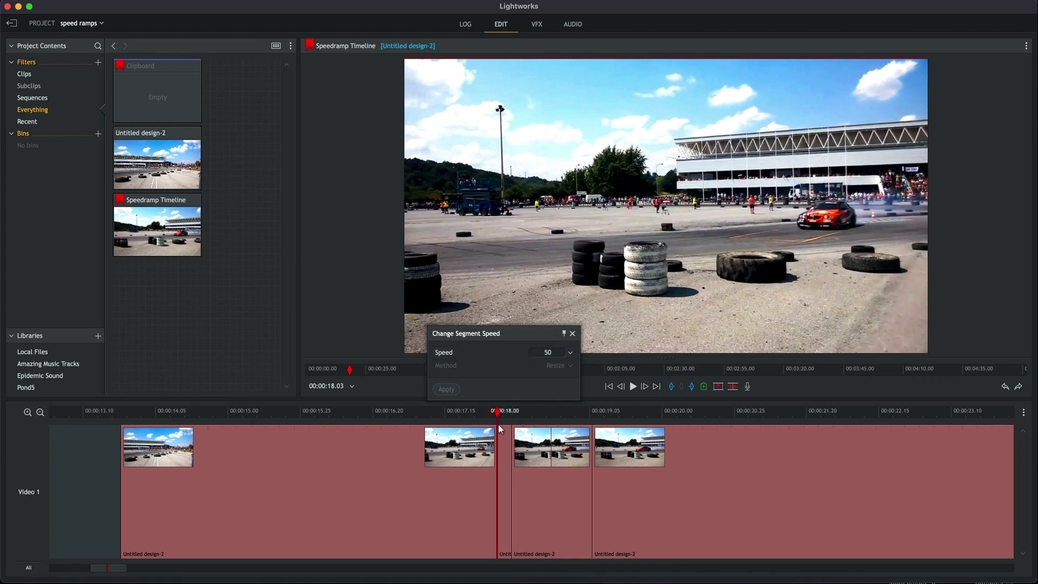
{"action": "left_click", "coordinate": [502, 437]}
{"action": "left_click", "coordinate": [449, 391]}
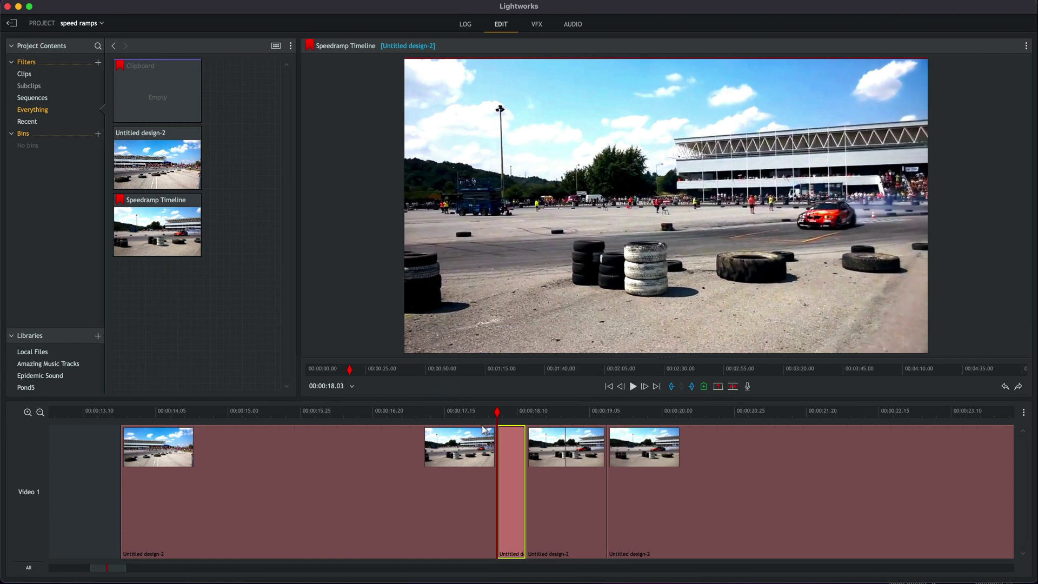
{"action": "left_click_drag", "start_coordinate": [496, 414], "coordinate": [486, 422]}
Set the segment at 17.28, before the 50% piece, to 75% speed.
{"action": "right_click", "coordinate": [491, 441]}
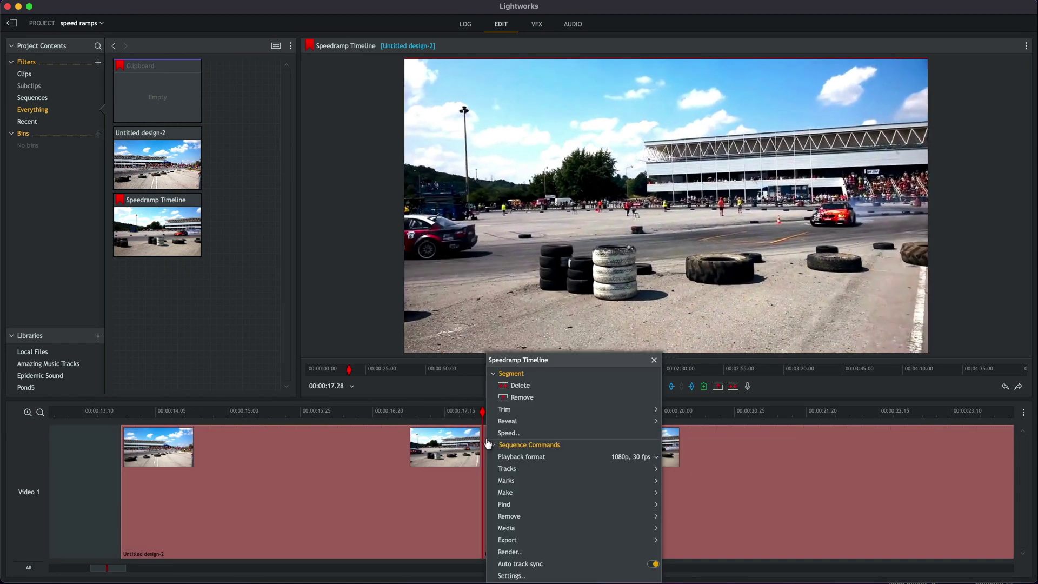
{"action": "left_click", "coordinate": [503, 433]}
{"action": "double_click", "coordinate": [539, 353]}
{"action": "type", "text": "75"}
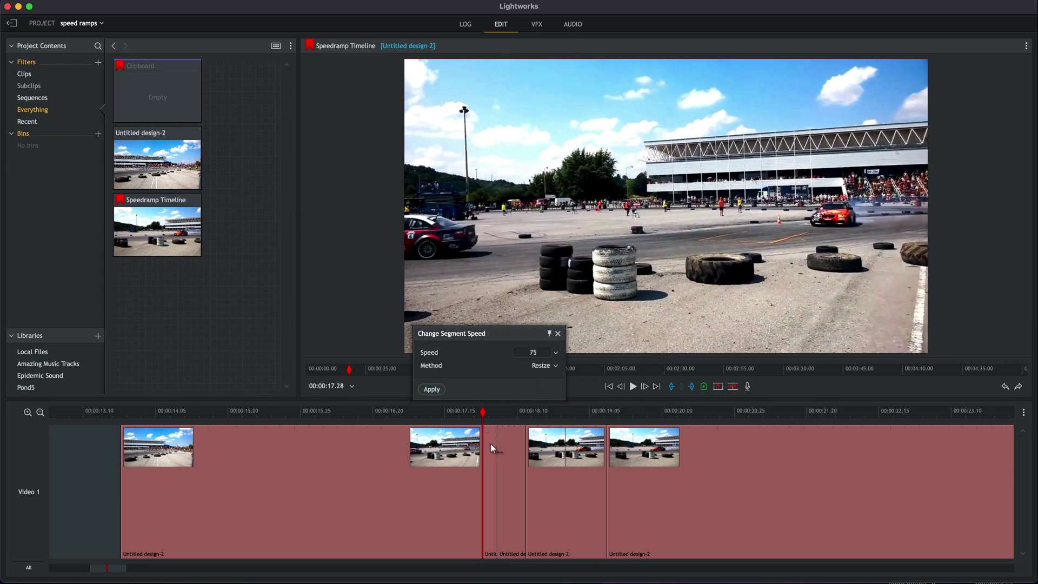
{"action": "left_click", "coordinate": [491, 443]}
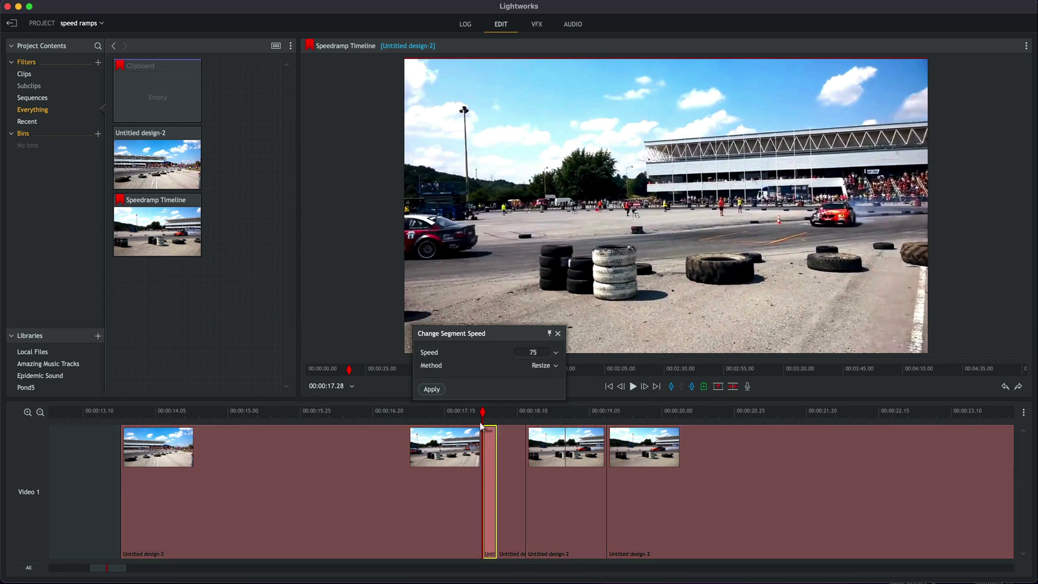
{"action": "left_click", "coordinate": [432, 390]}
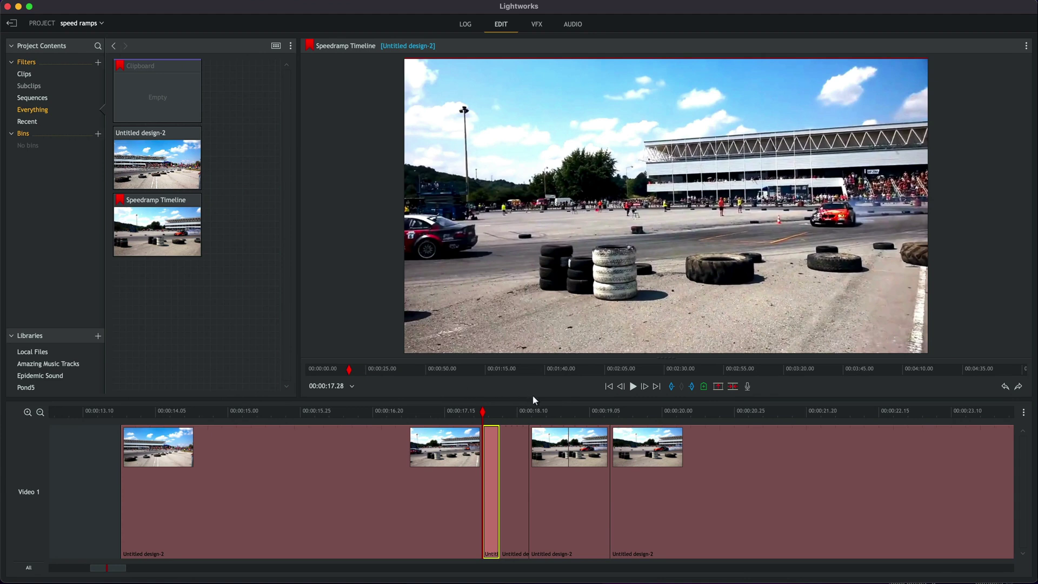
Play the ramp from about 00:00:15.18, then park the playhead where the speed-up begins.
{"action": "left_click", "coordinate": [396, 412]}
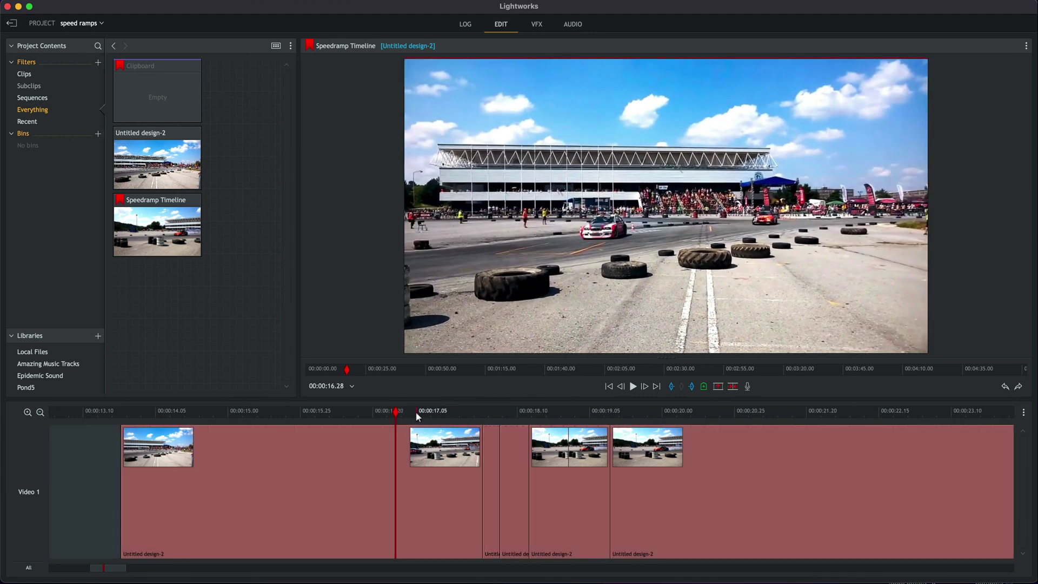
{"action": "left_click", "coordinate": [356, 412]}
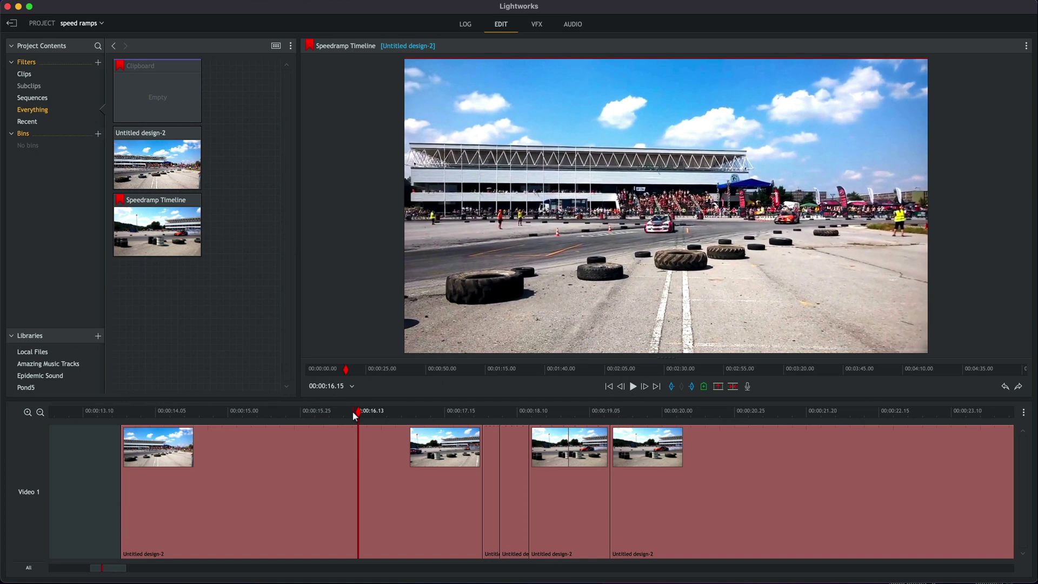
{"action": "key", "text": "space"}
{"action": "left_click", "coordinate": [280, 412]}
{"action": "left_click", "coordinate": [280, 412]}
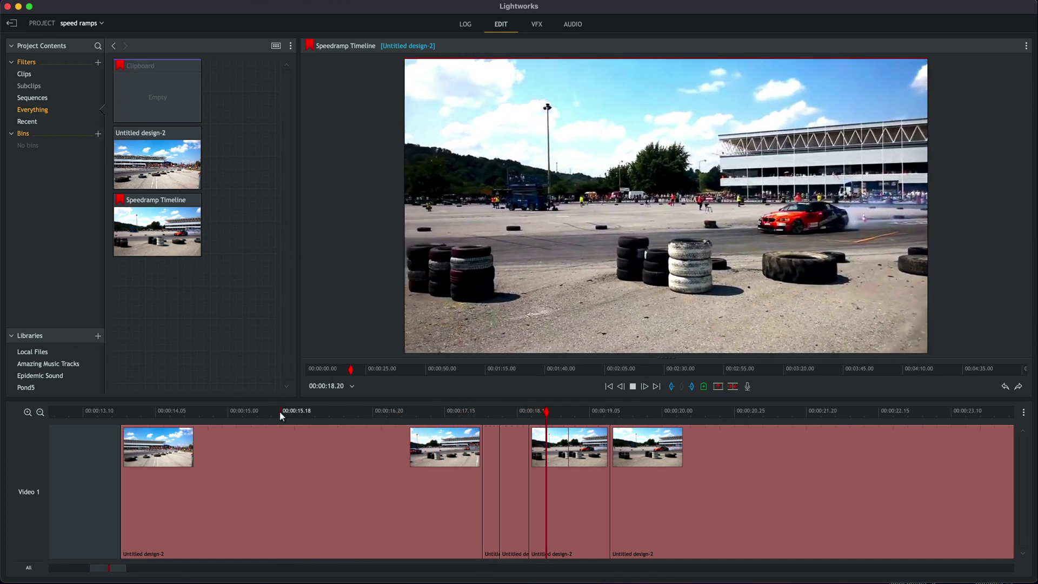
{"action": "key", "text": "space"}
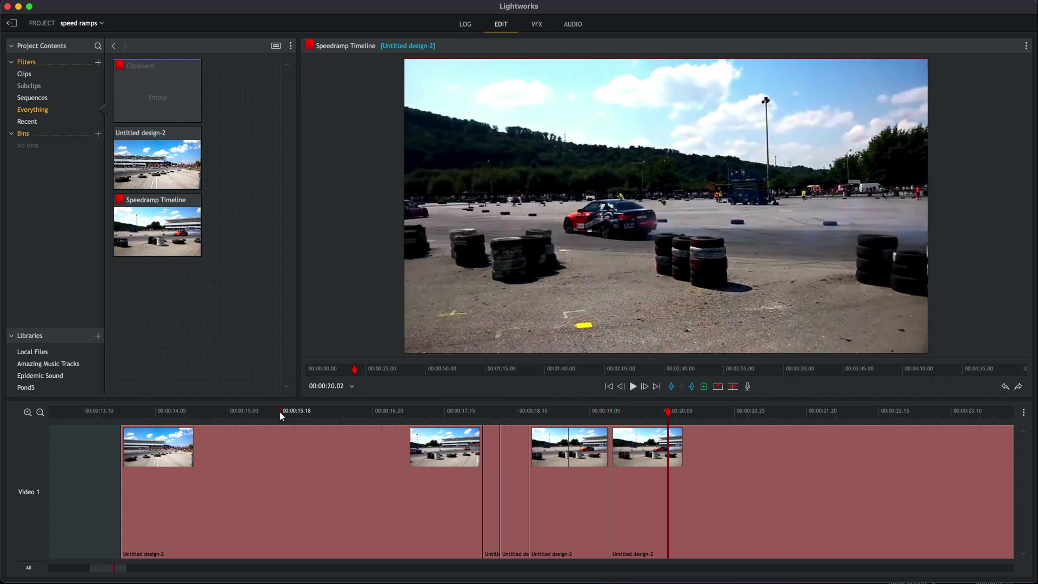
{"action": "left_click_drag", "start_coordinate": [486, 412], "coordinate": [613, 415]}
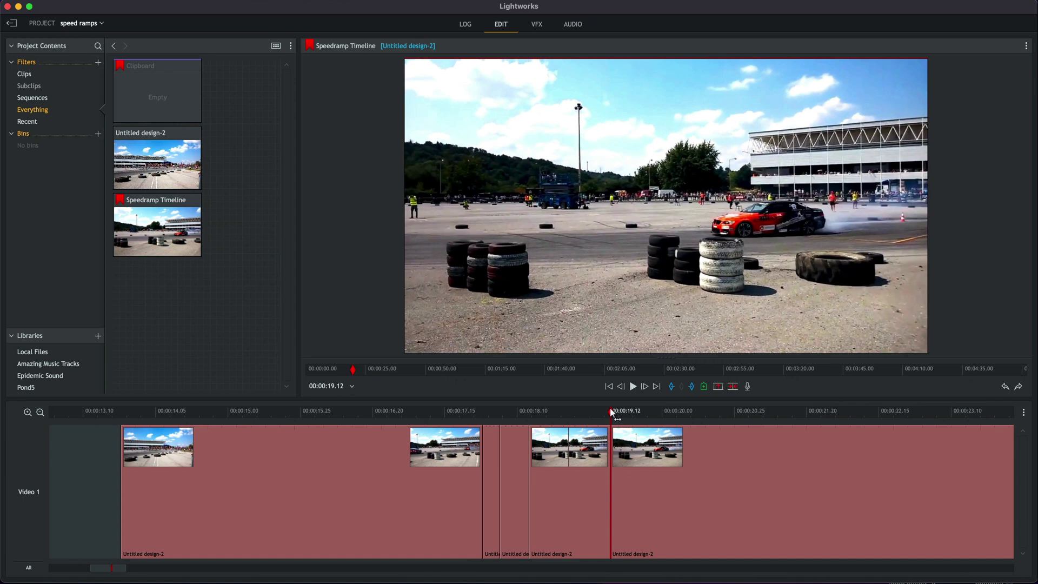
{"action": "left_click_drag", "start_coordinate": [613, 415], "coordinate": [682, 414]}
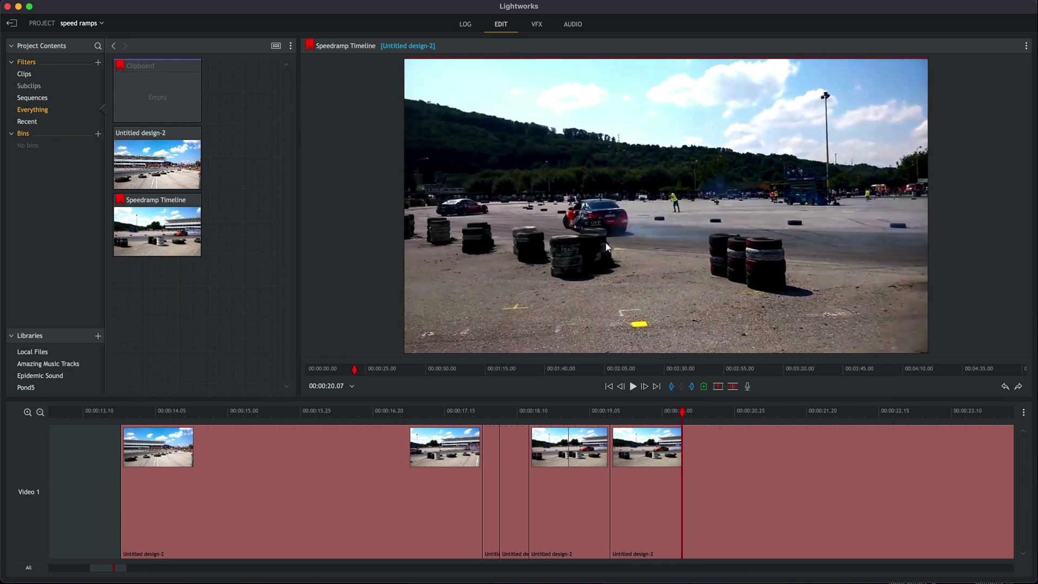
Cut at 00:00:20.07 and speed the piece after the 25% section up to 140%.
{"action": "key", "text": "c"}
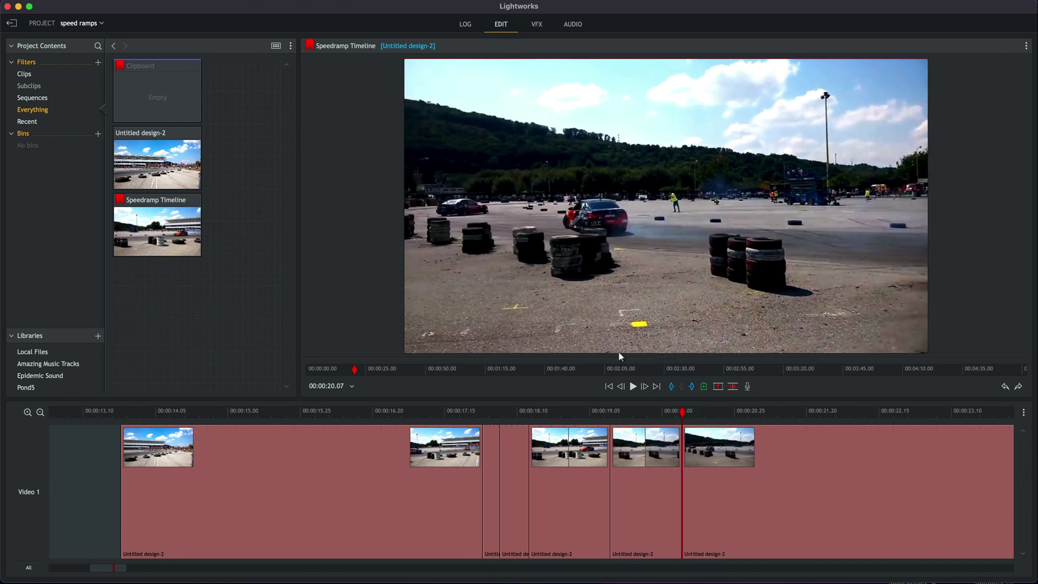
{"action": "right_click", "coordinate": [630, 445]}
{"action": "left_click", "coordinate": [646, 436]}
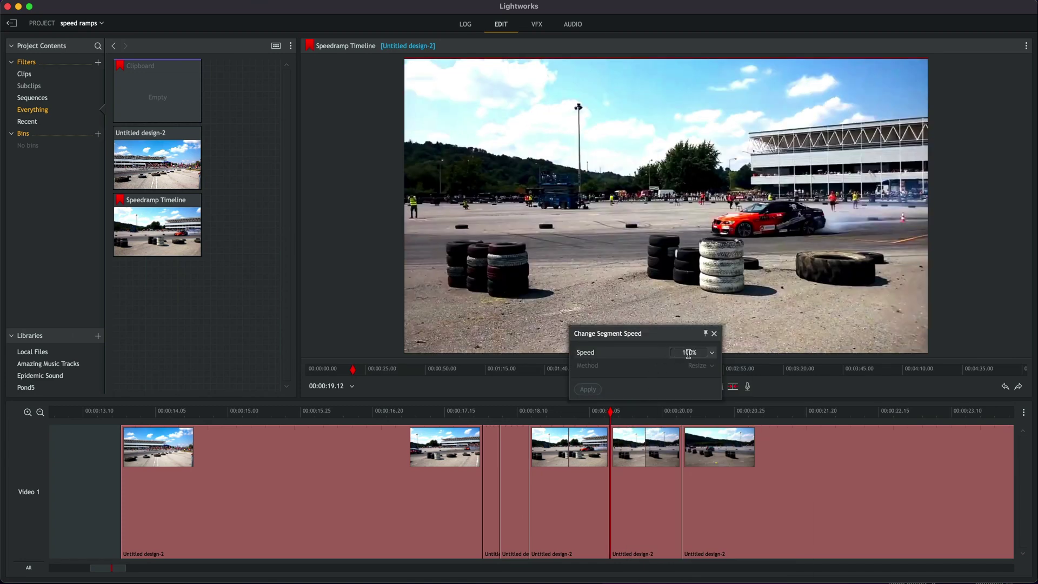
{"action": "type", "text": "140"}
{"action": "left_click", "coordinate": [642, 461]}
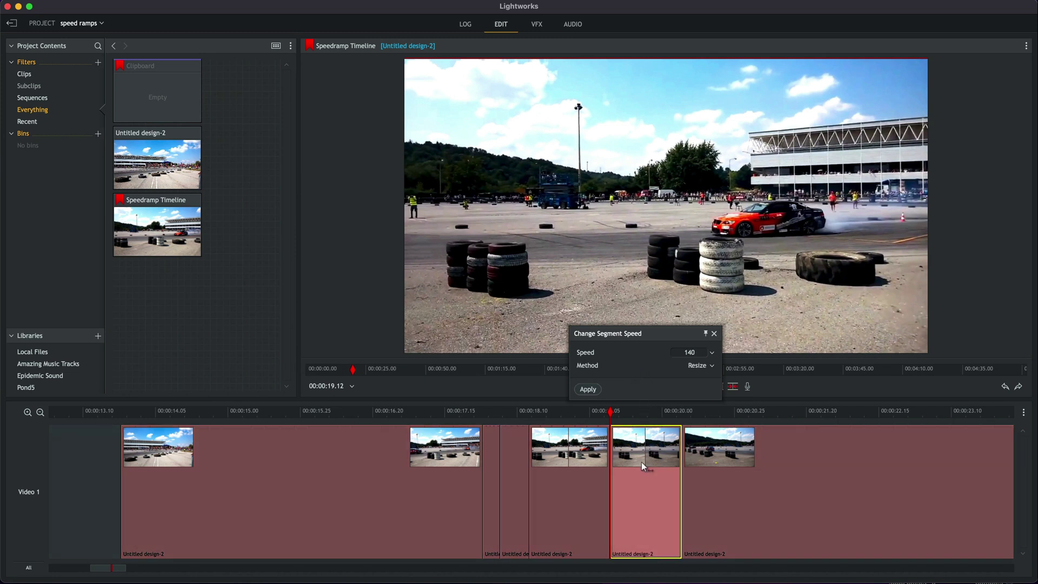
{"action": "left_click", "coordinate": [589, 390]}
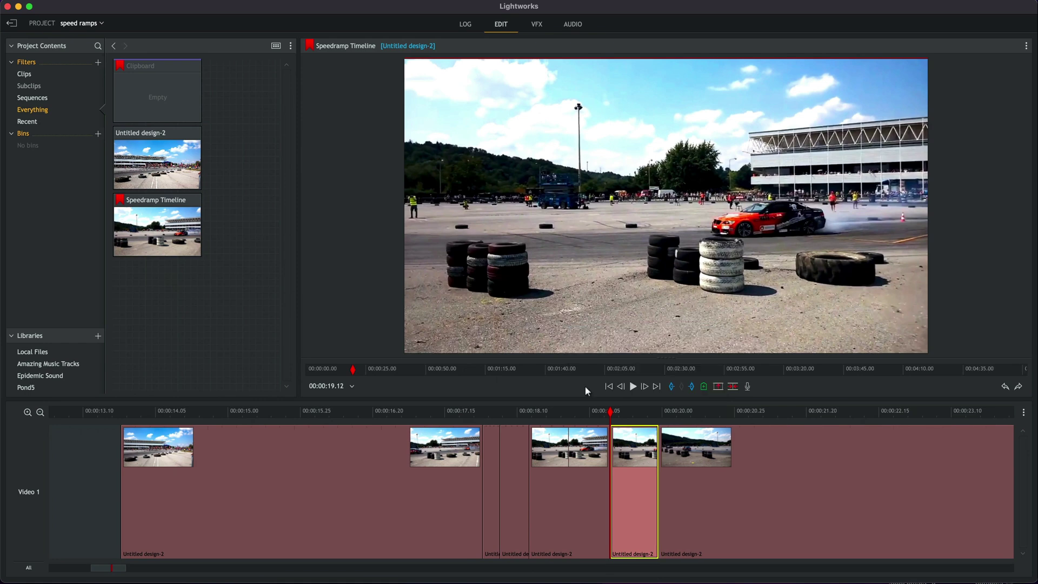
Play back the finished first speed ramp starting from about 14.27.
{"action": "left_click", "coordinate": [619, 458]}
{"action": "left_click_drag", "start_coordinate": [605, 408], "coordinate": [460, 412]}
{"action": "left_click_drag", "start_coordinate": [392, 420], "coordinate": [220, 419]}
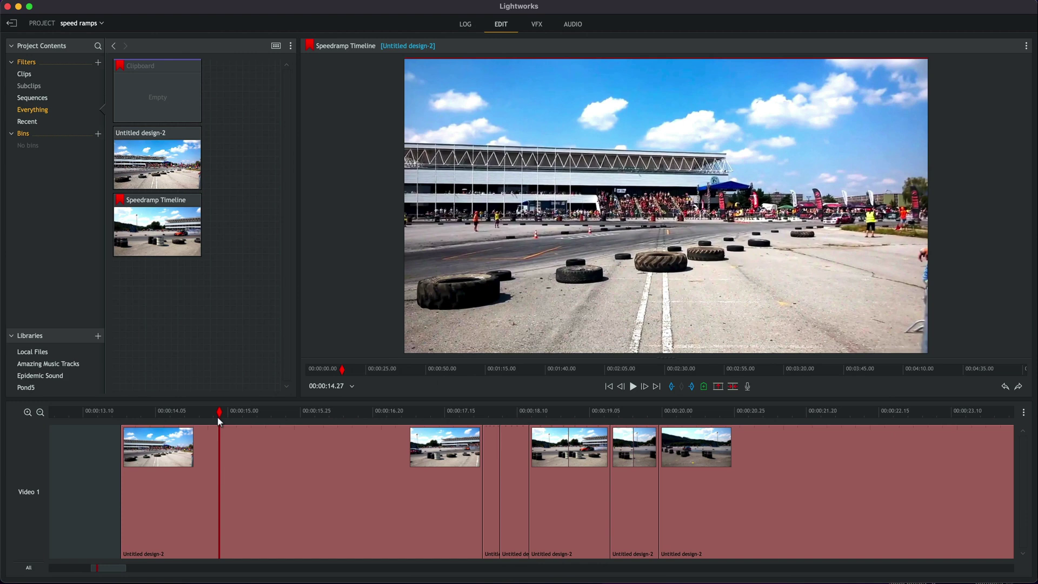
{"action": "key", "text": "space"}
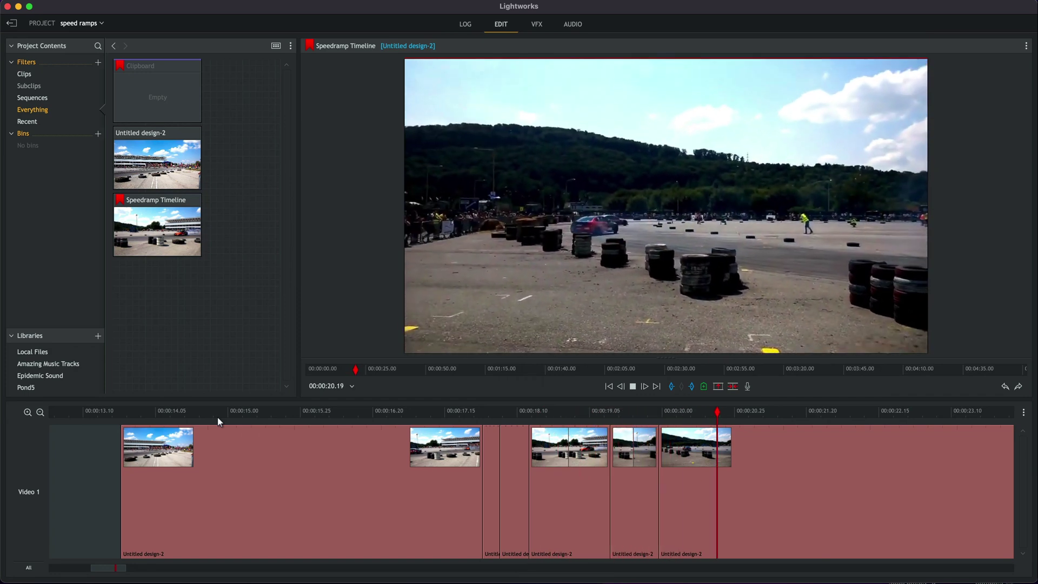
{"action": "key", "text": "space"}
Split the clip at 17.11, shift the cut earlier, and preview the edit from about 15.1.
{"action": "left_click", "coordinate": [434, 415]}
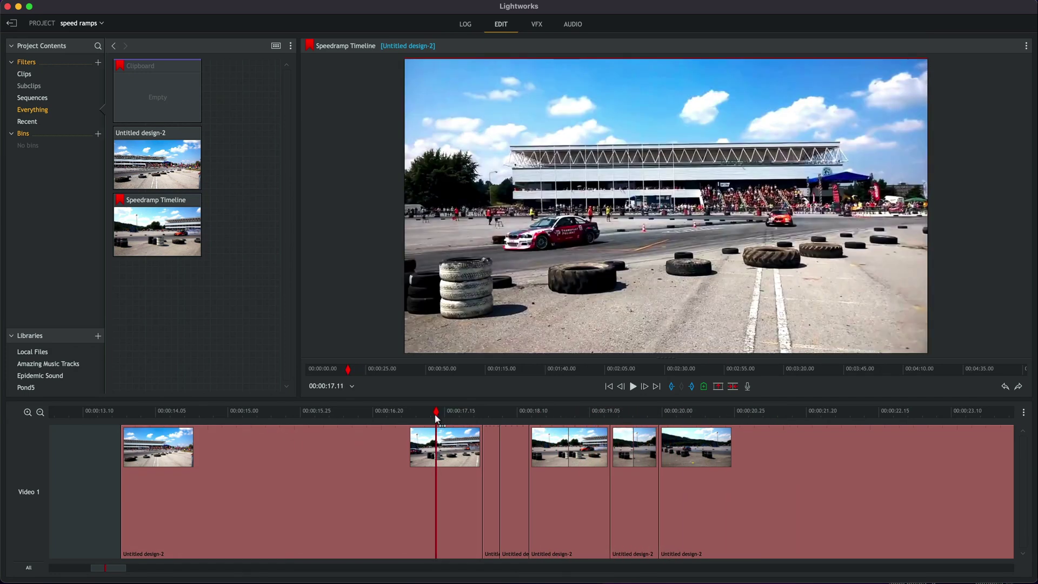
{"action": "key", "text": "c"}
{"action": "left_click_drag", "start_coordinate": [433, 414], "coordinate": [273, 410]}
{"action": "key", "text": "space"}
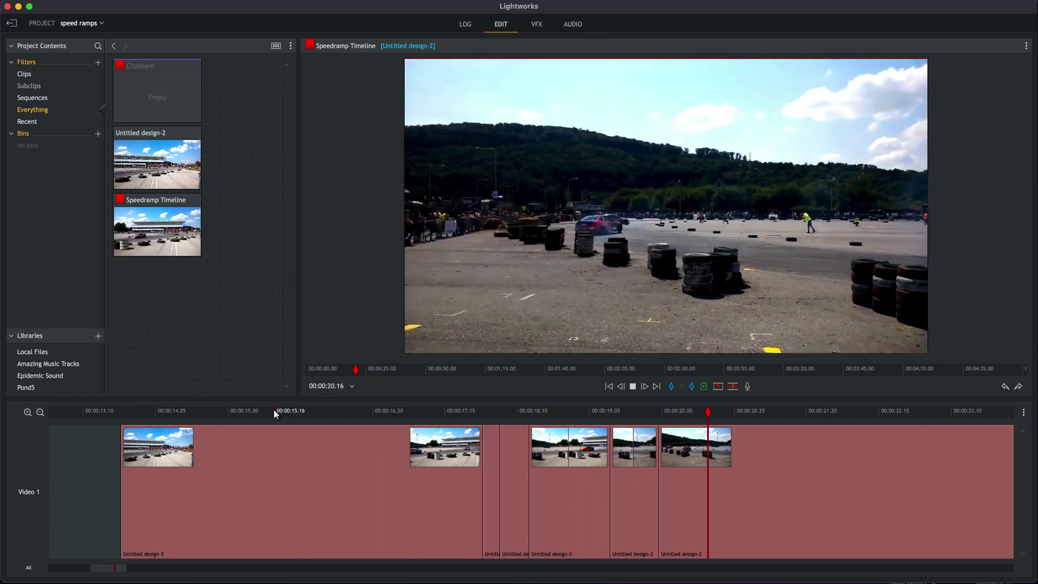
{"action": "key", "text": "space"}
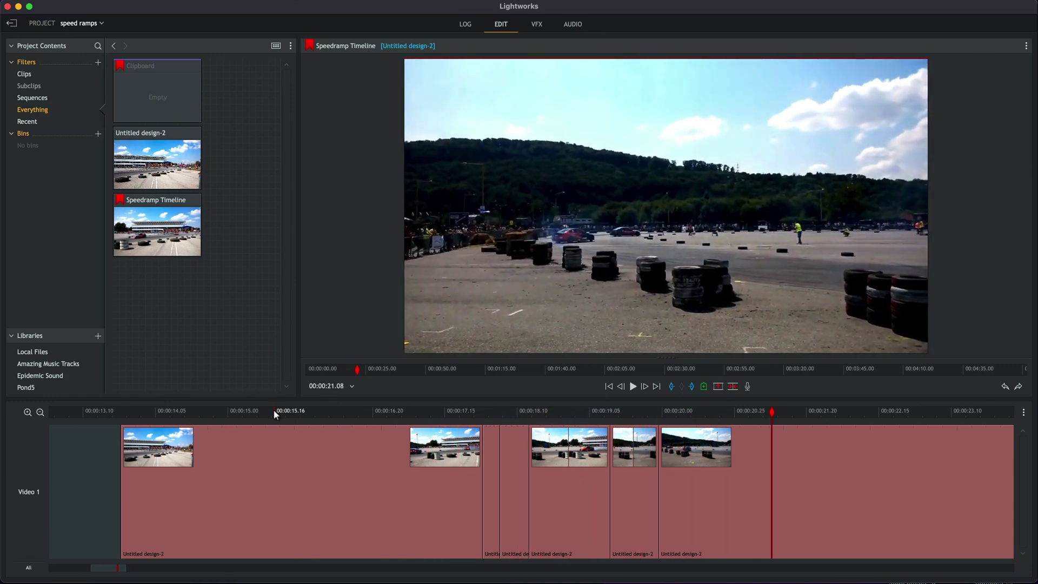
Zoom the timeline out and scroll back to the start of the sequence.
{"action": "left_click", "coordinate": [40, 412]}
{"action": "left_click", "coordinate": [40, 412]}
{"action": "left_click", "coordinate": [40, 412]}
{"action": "left_click", "coordinate": [27, 412]}
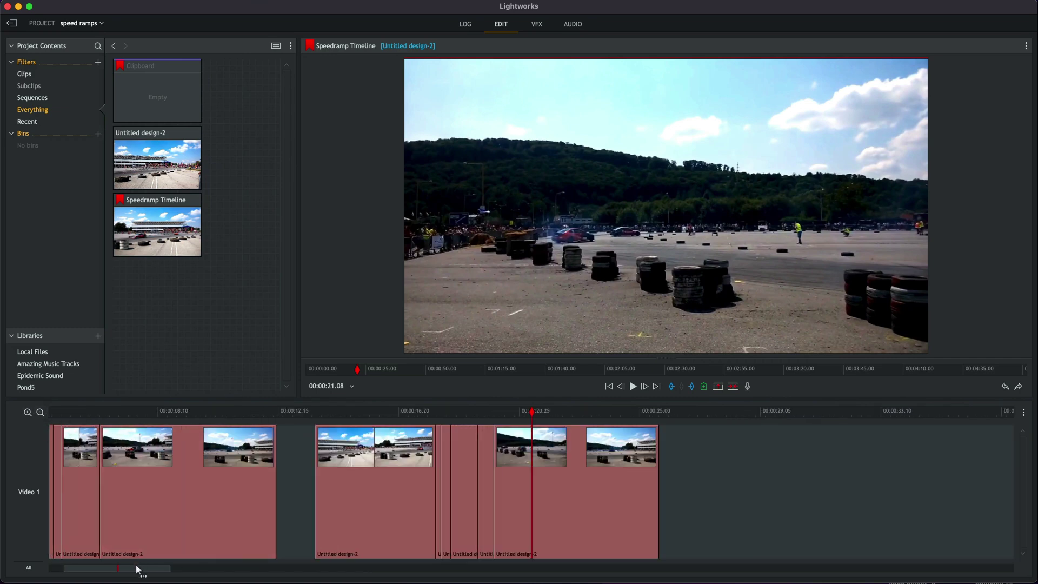
{"action": "left_click_drag", "start_coordinate": [137, 568], "coordinate": [58, 569]}
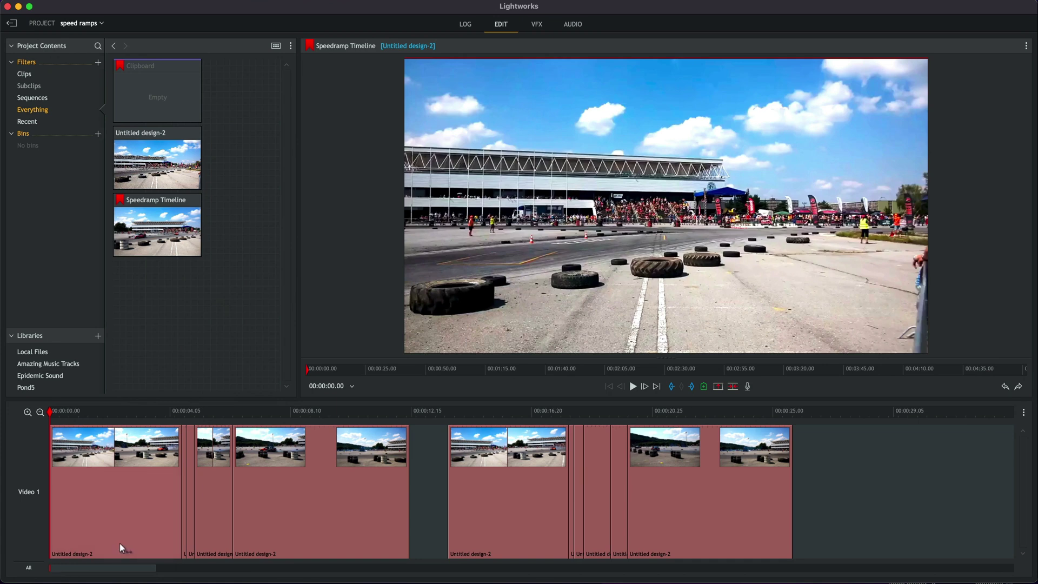
Play through the first speed ramp from near the start, then the second from 00:00:16.09.
{"action": "left_click_drag", "start_coordinate": [168, 418], "coordinate": [166, 414]}
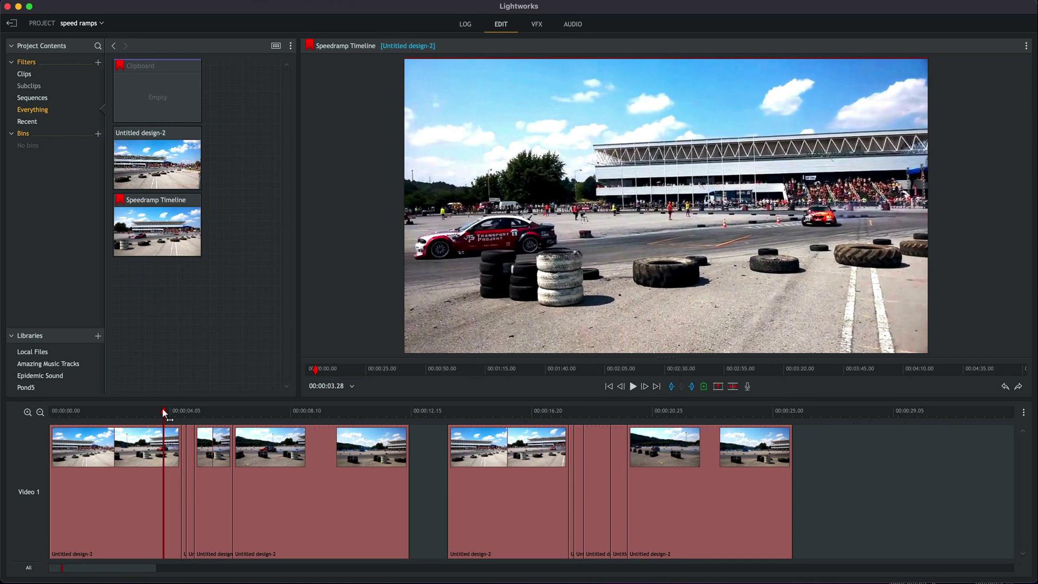
{"action": "key", "text": "space"}
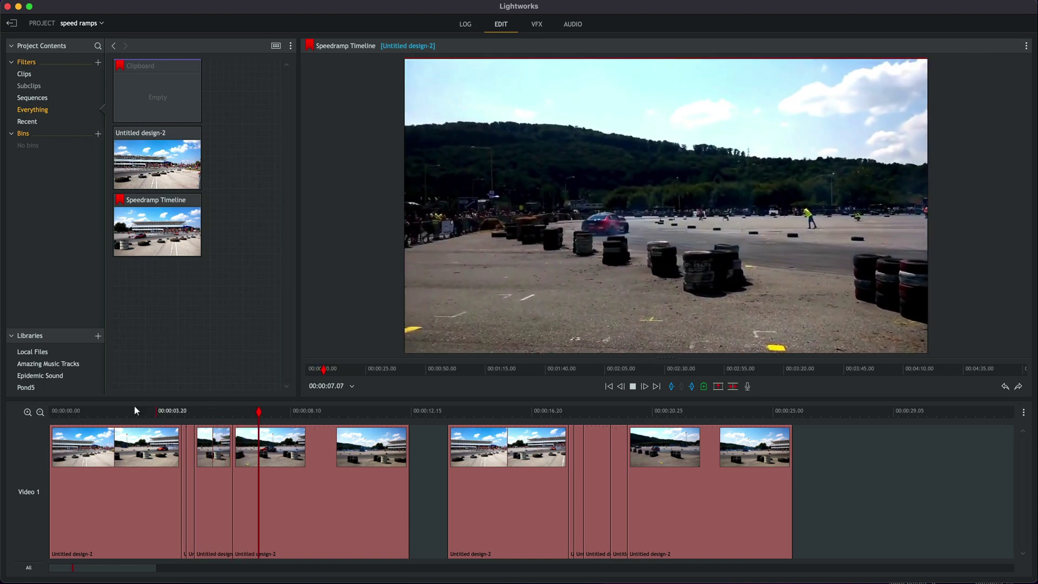
{"action": "left_click", "coordinate": [96, 414]}
{"action": "key", "text": "space"}
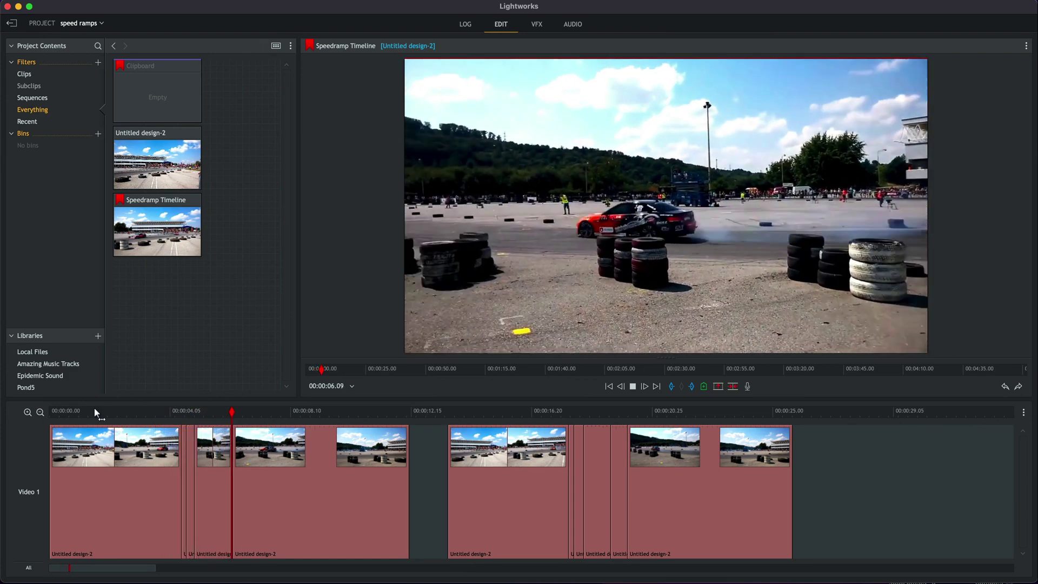
{"action": "key", "text": "space"}
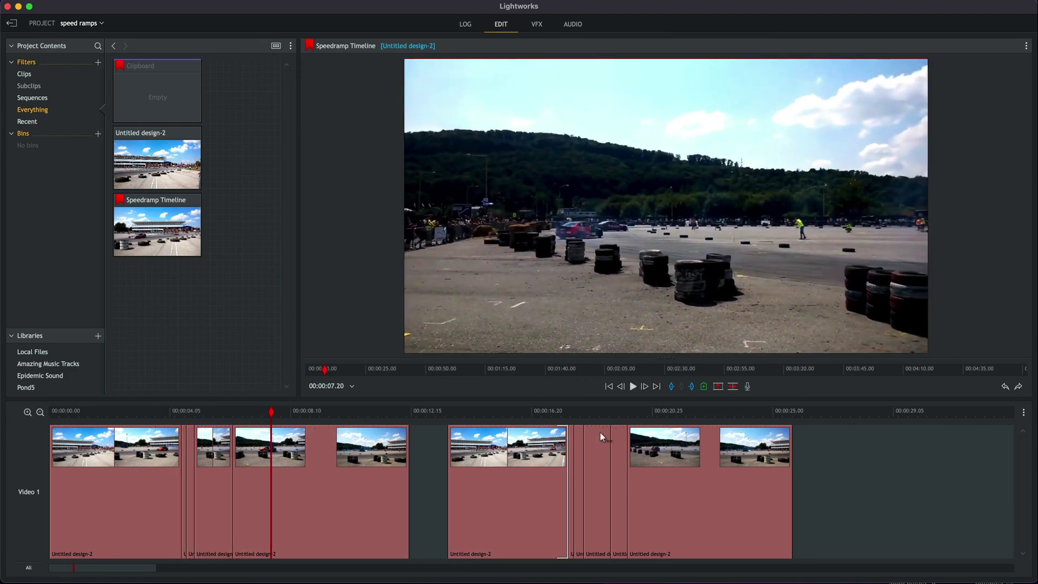
{"action": "left_click", "coordinate": [522, 413]}
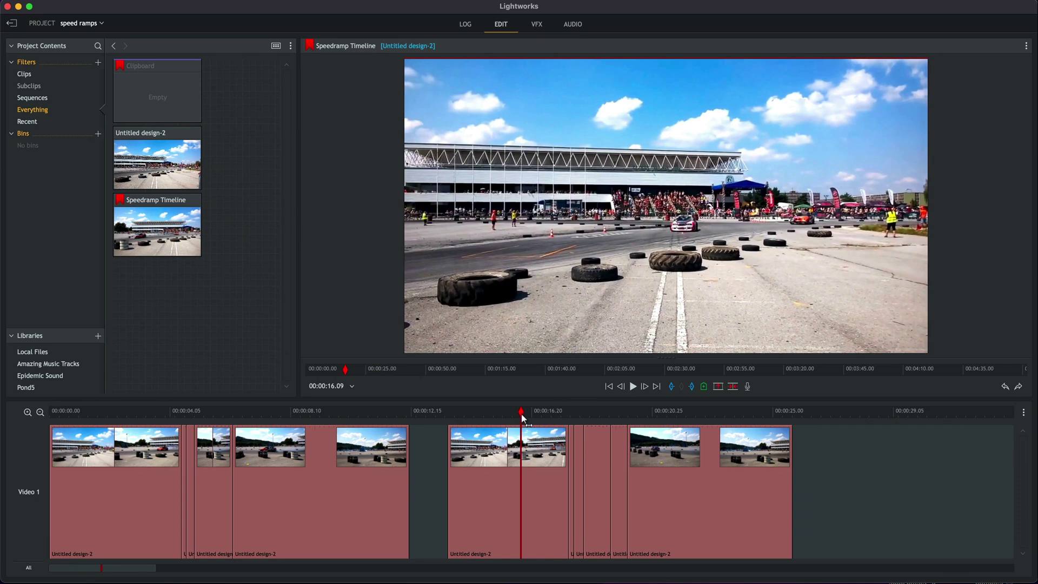
{"action": "key", "text": "space"}
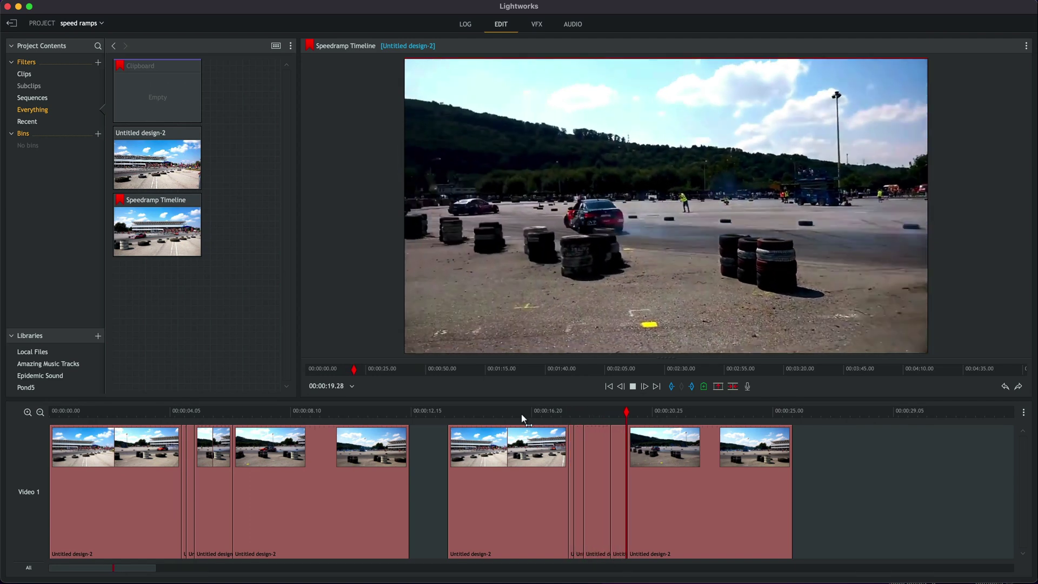
{"action": "key", "text": "space"}
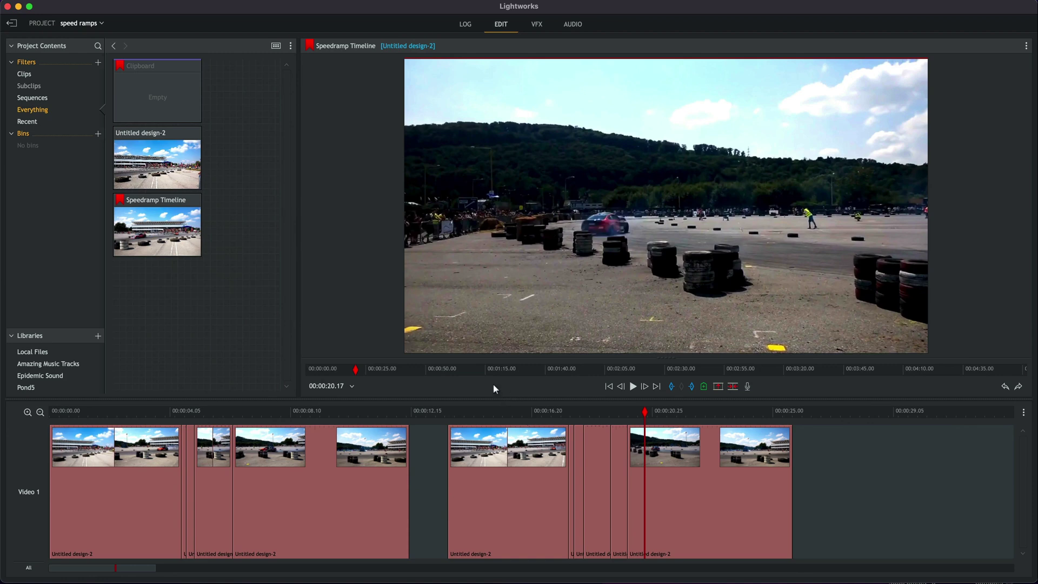
Play from about 00:00:05 and place the playhead where the first ramp ends.
{"action": "left_click", "coordinate": [195, 412]}
{"action": "key", "text": "space"}
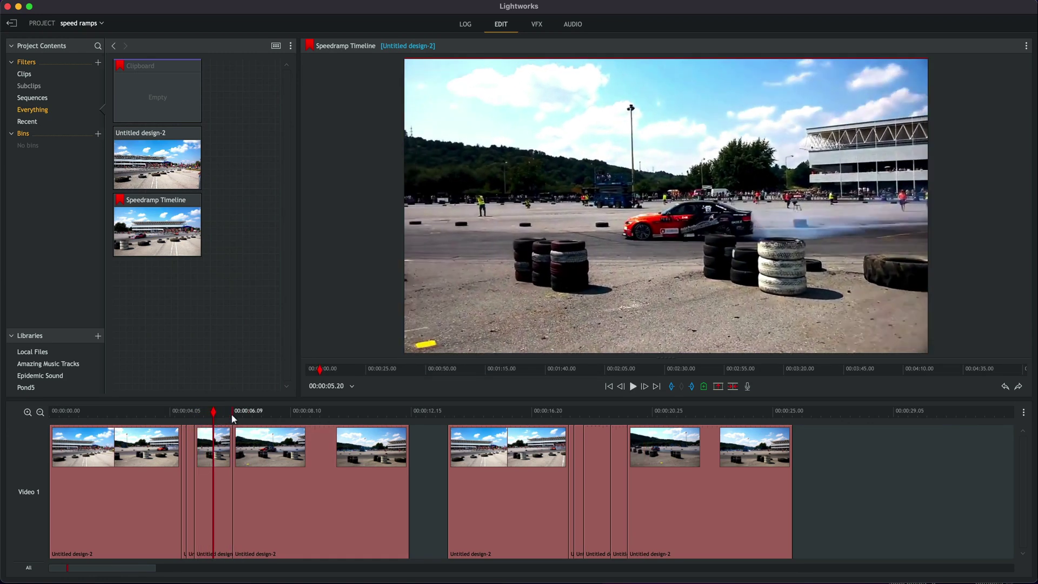
{"action": "left_click_drag", "start_coordinate": [218, 418], "coordinate": [254, 416]}
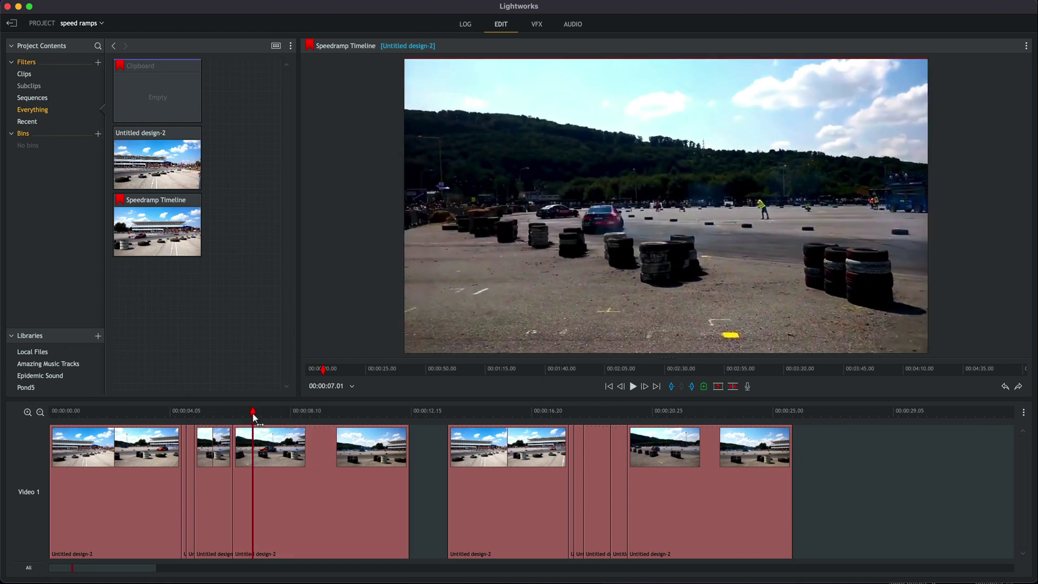
{"action": "left_click_drag", "start_coordinate": [255, 419], "coordinate": [259, 420]}
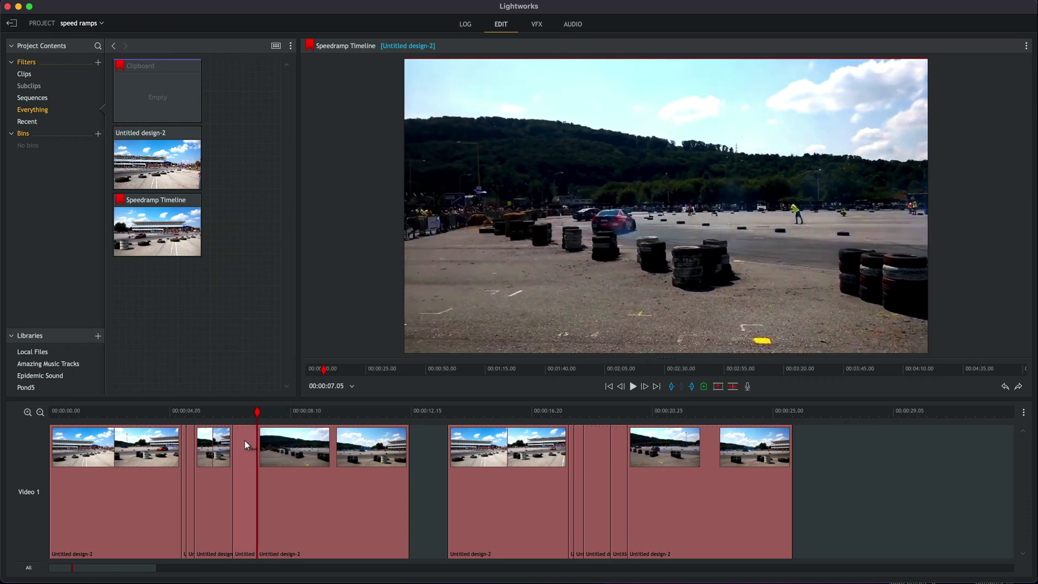
Change the speed of the segment after the first ramp from 100% to 140%.
{"action": "right_click", "coordinate": [245, 440]}
{"action": "left_click", "coordinate": [280, 436]}
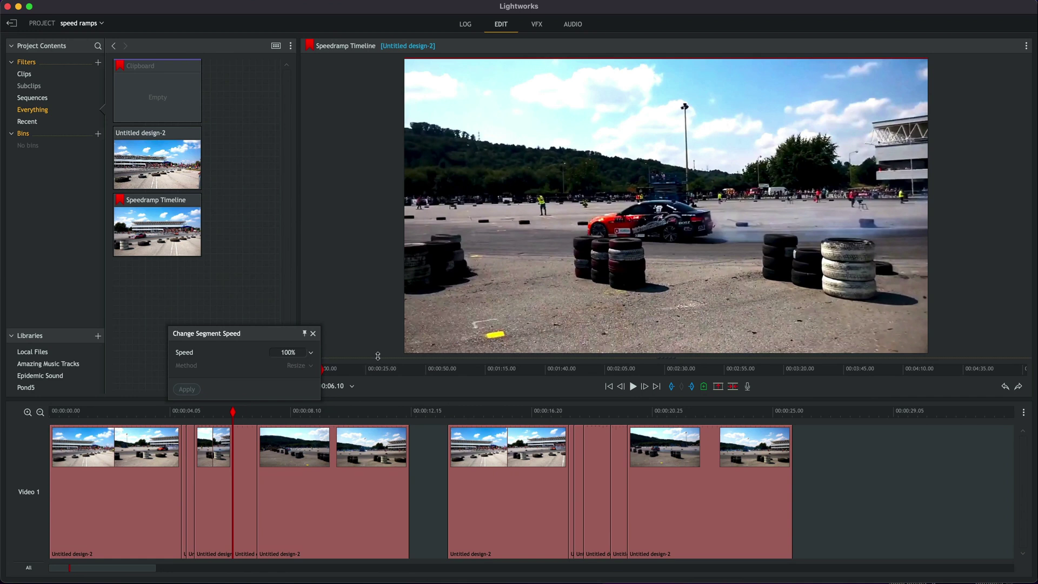
{"action": "double_click", "coordinate": [300, 350]}
{"action": "type", "text": "140"}
{"action": "left_click", "coordinate": [242, 439]}
{"action": "left_click", "coordinate": [187, 389]}
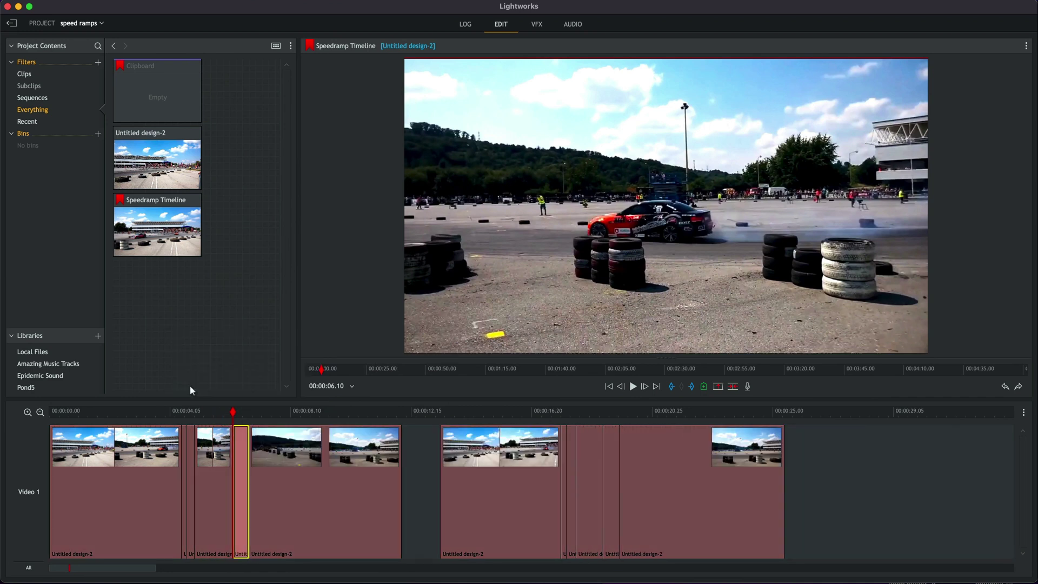
{"action": "left_click", "coordinate": [234, 435]}
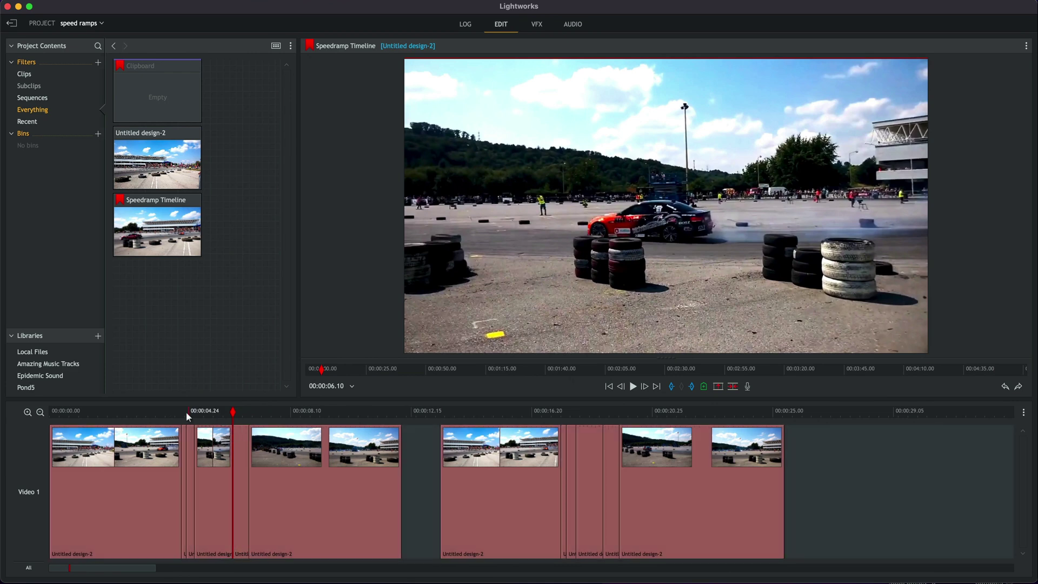
{"action": "left_click_drag", "start_coordinate": [185, 413], "coordinate": [88, 414]}
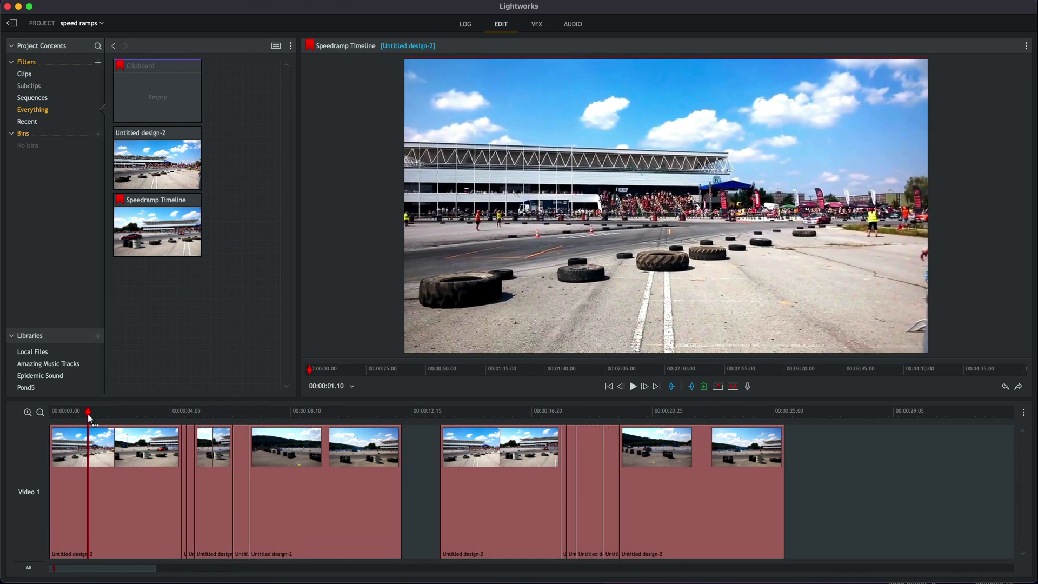
{"action": "key", "text": "space"}
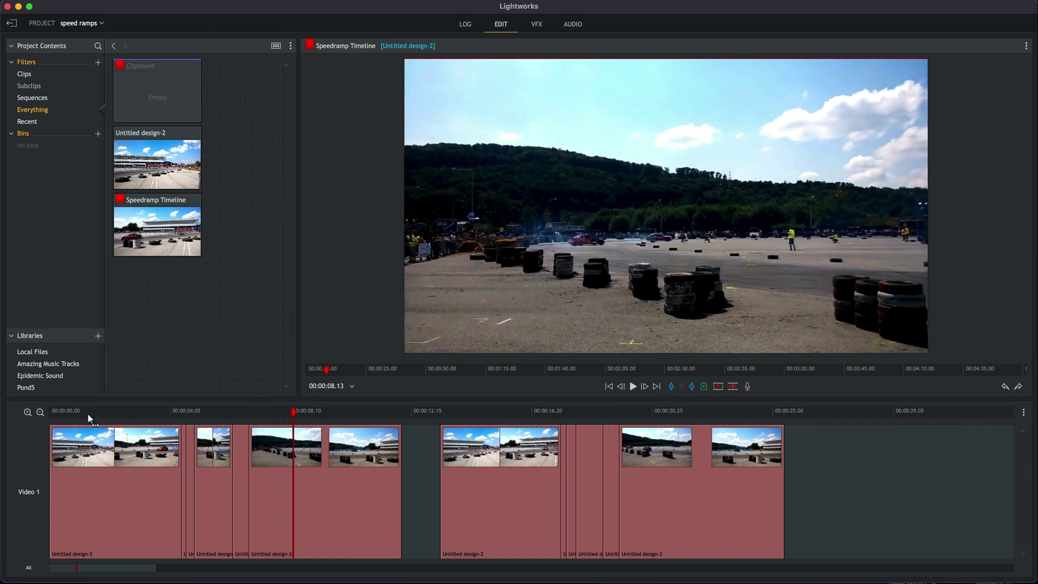
{"action": "key", "text": "space"}
{"action": "left_click", "coordinate": [129, 419]}
{"action": "key", "text": "space"}
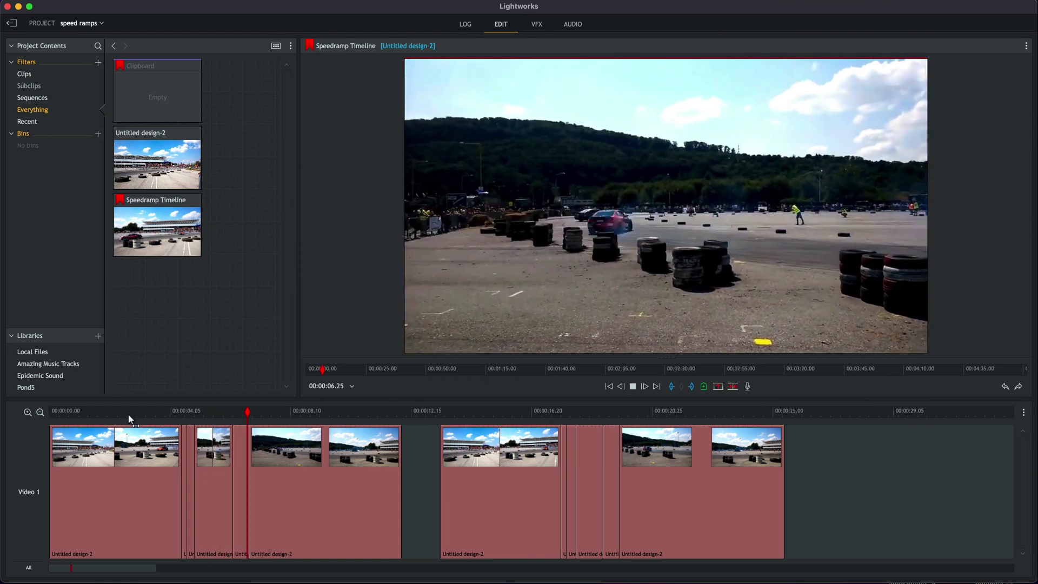
{"action": "key", "text": "space"}
{"action": "left_click", "coordinate": [129, 419]}
{"action": "key", "text": "space"}
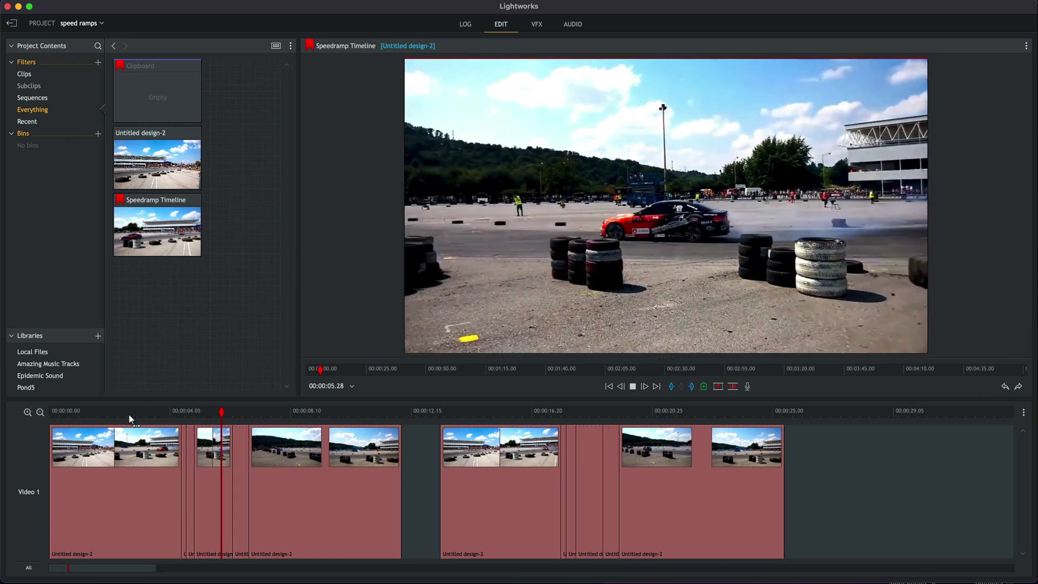
{"action": "key", "text": "space"}
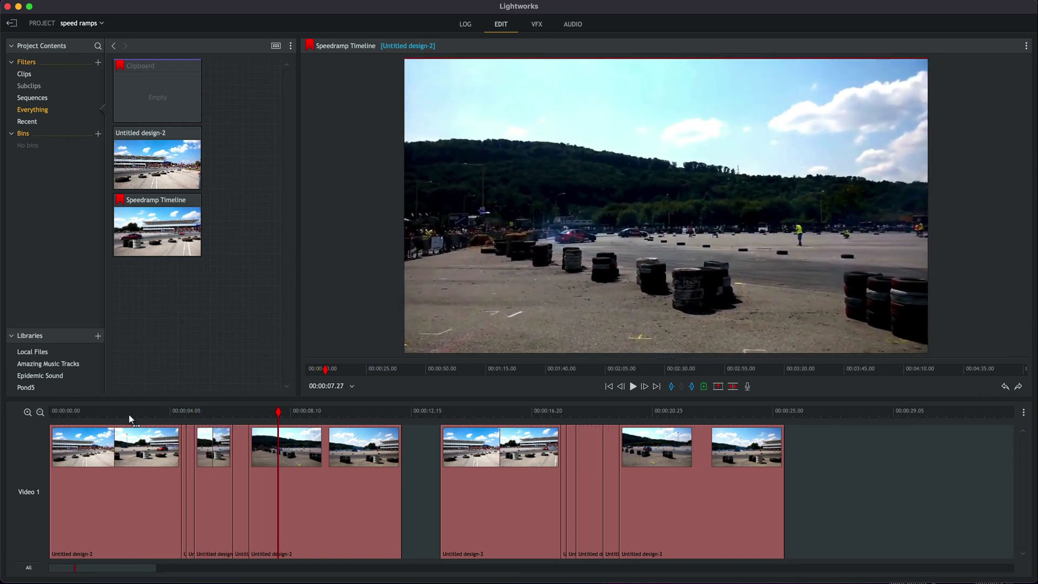
{"action": "left_click", "coordinate": [158, 415]}
{"action": "key", "text": "space"}
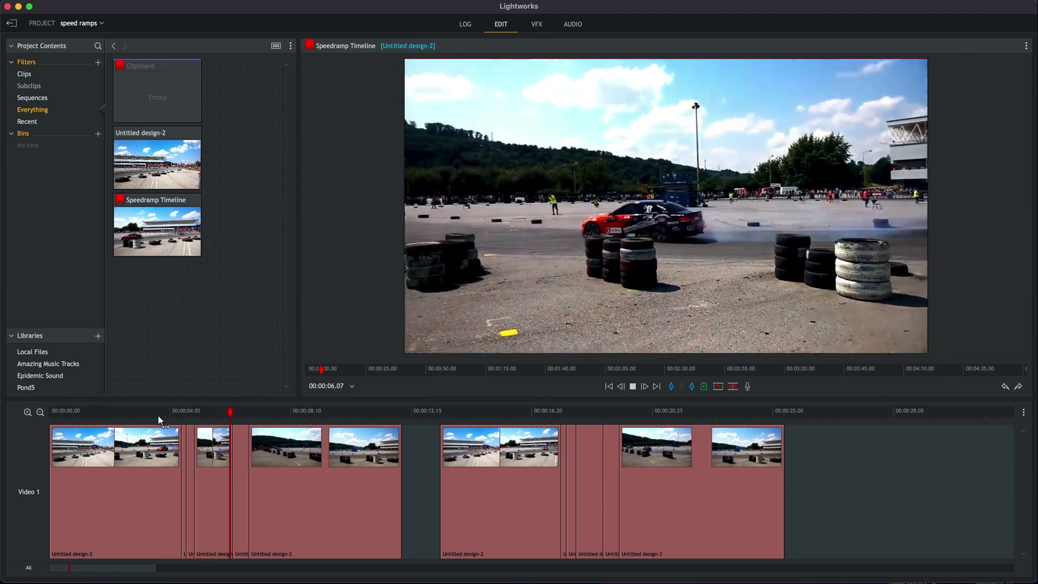
{"action": "key", "text": "space"}
{"action": "left_click", "coordinate": [132, 416]}
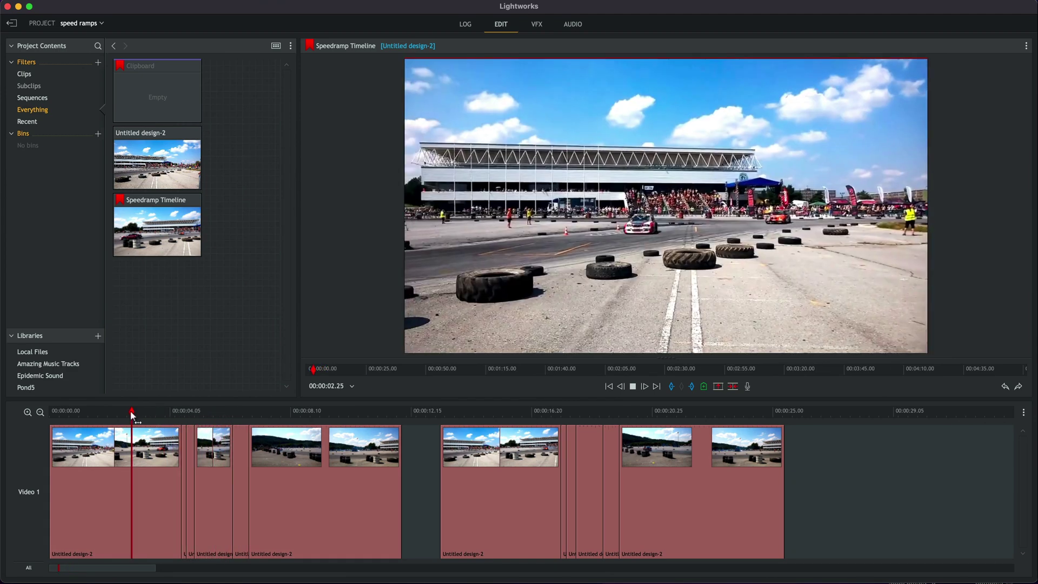
{"action": "key", "text": "space"}
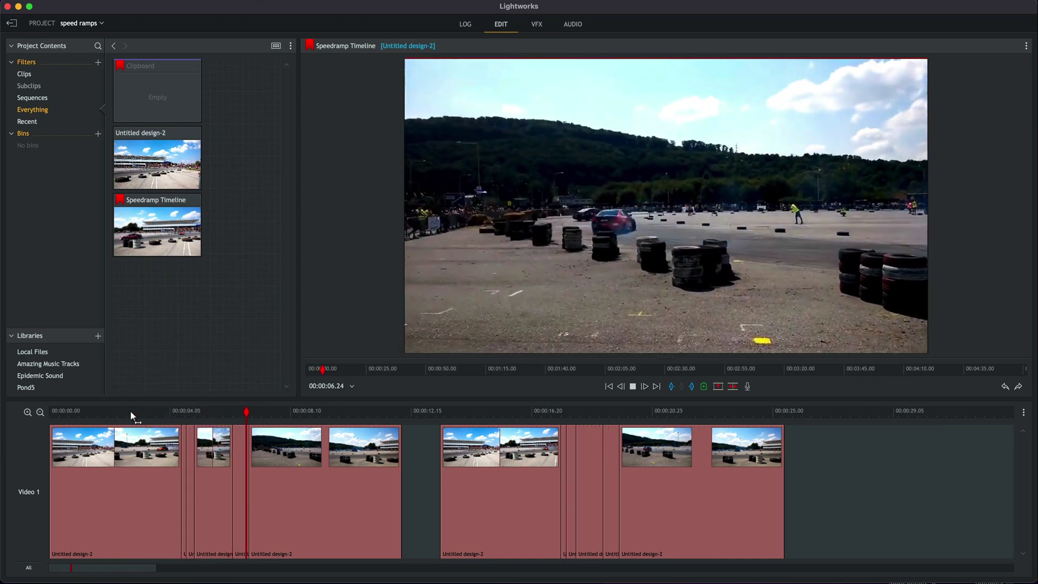
{"action": "key", "text": "space"}
{"action": "left_click", "coordinate": [540, 412]}
{"action": "key", "text": "space"}
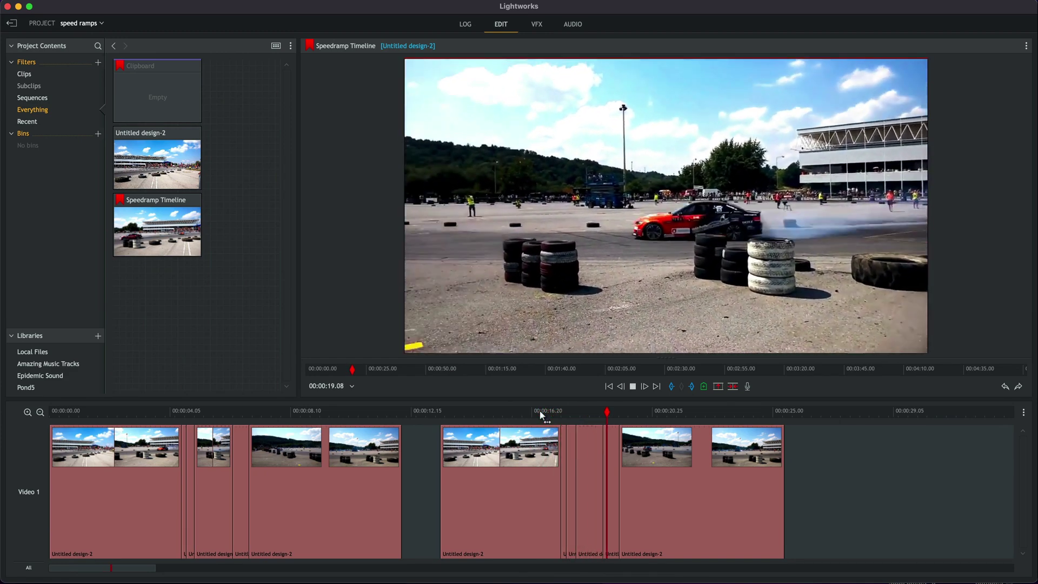
{"action": "key", "text": "space"}
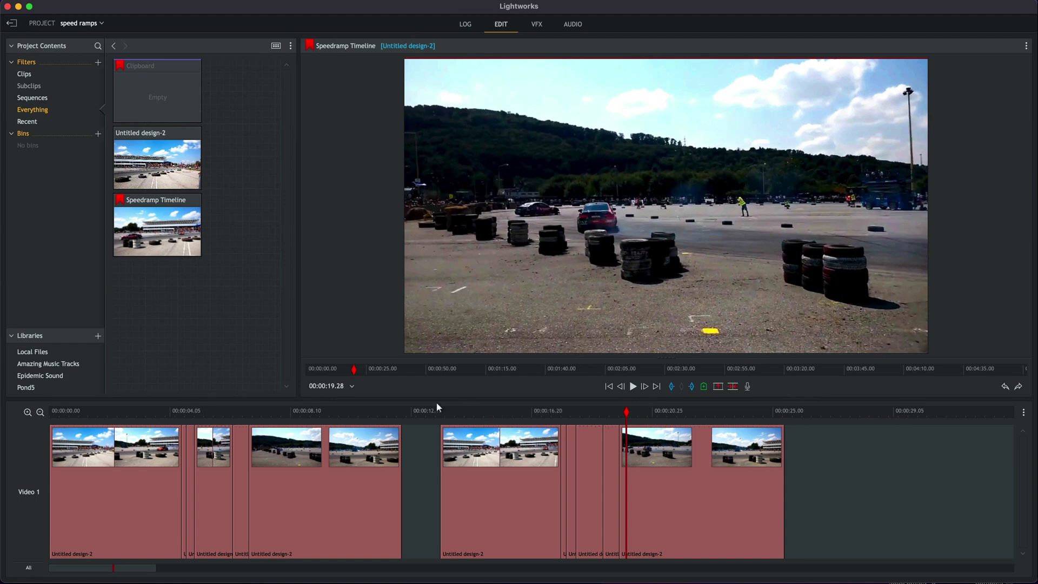
{"action": "left_click", "coordinate": [536, 412]}
{"action": "key", "text": "space"}
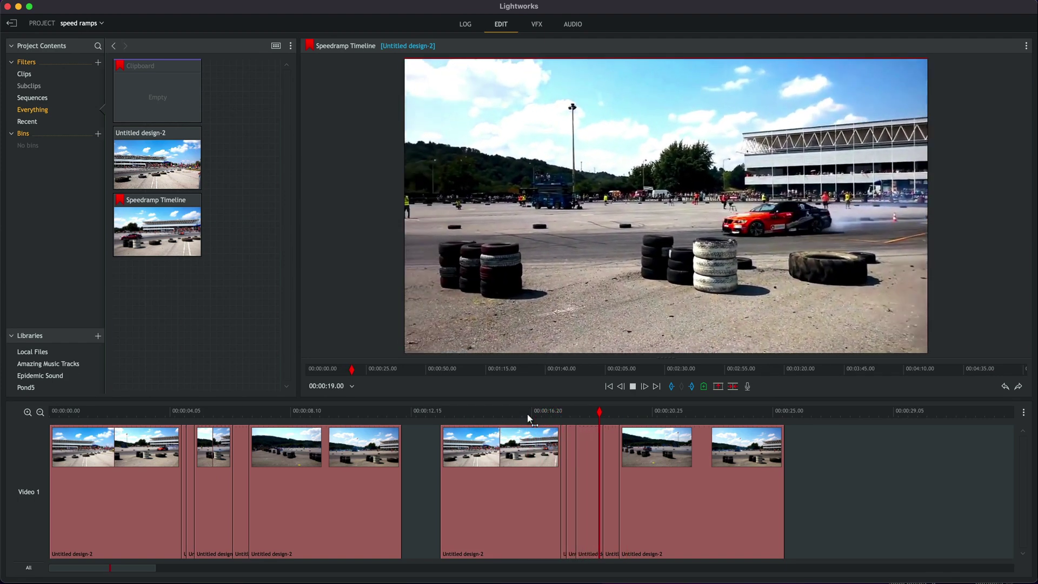
{"action": "left_click", "coordinate": [528, 414]}
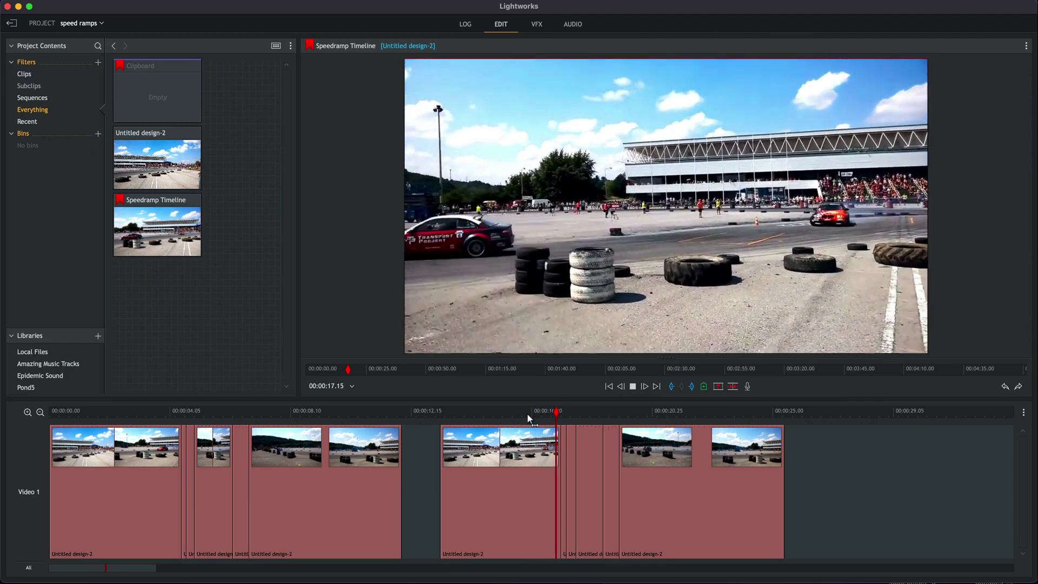